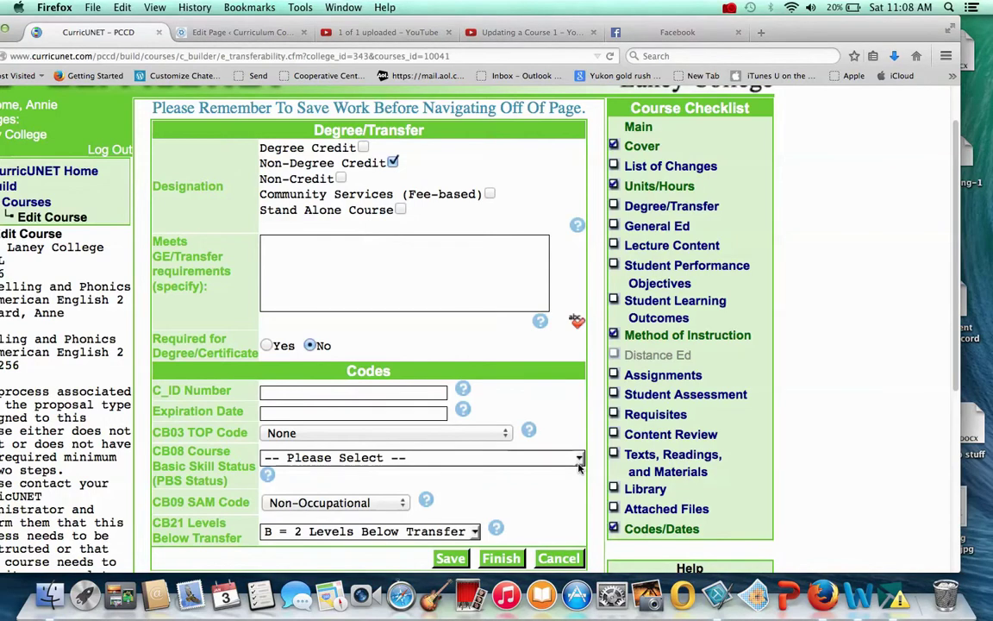
- Set the CB08 basic skill status to 1B (basic skills course) and the CB03 TOP Code to 4930.80 English as Second Language
{"action": "left_click", "coordinate": [579, 461]}
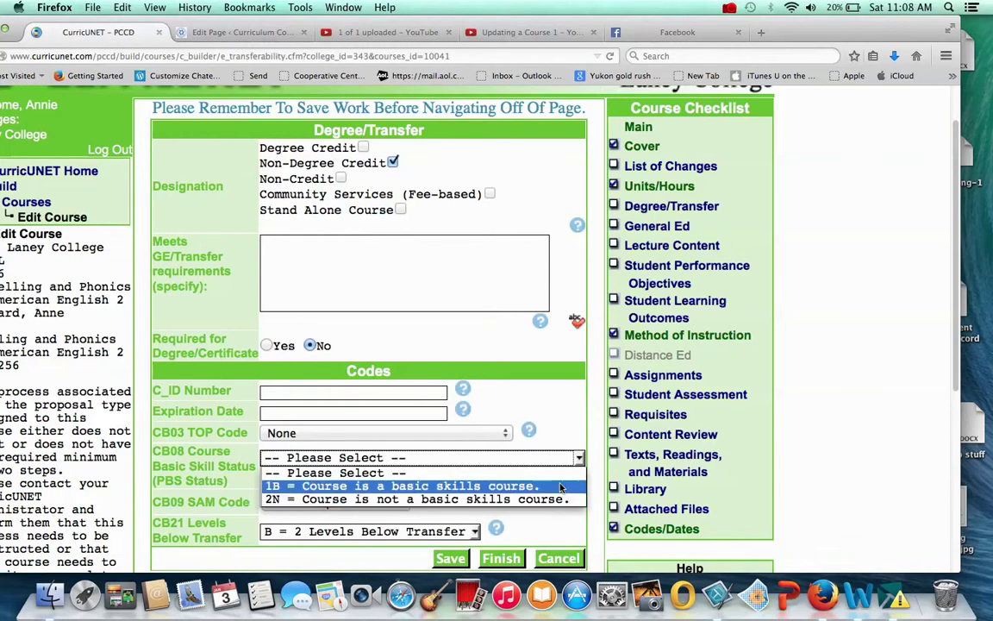
{"action": "left_click", "coordinate": [561, 486]}
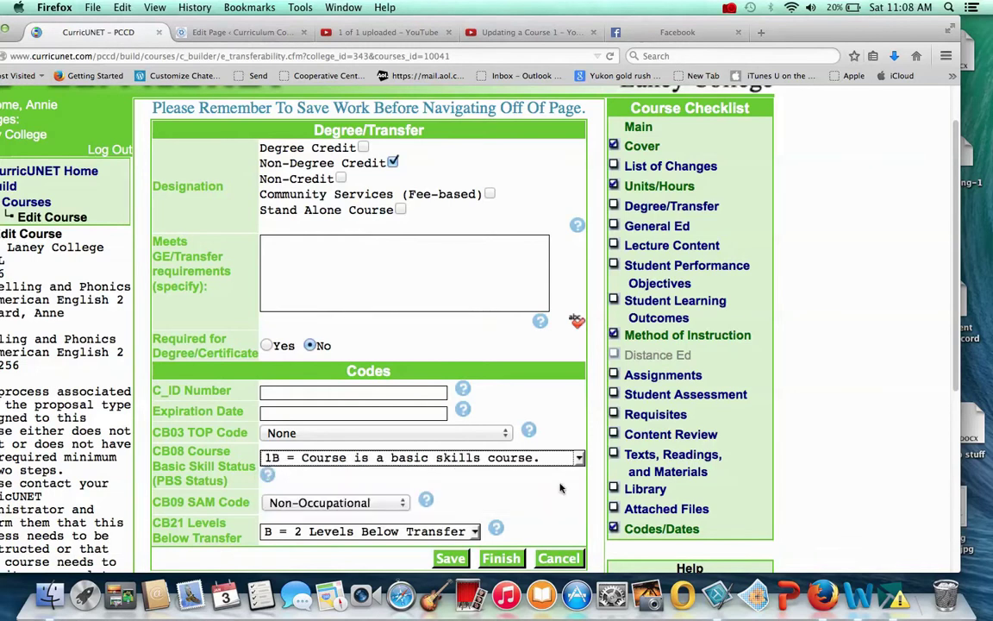
{"action": "left_click", "coordinate": [506, 434]}
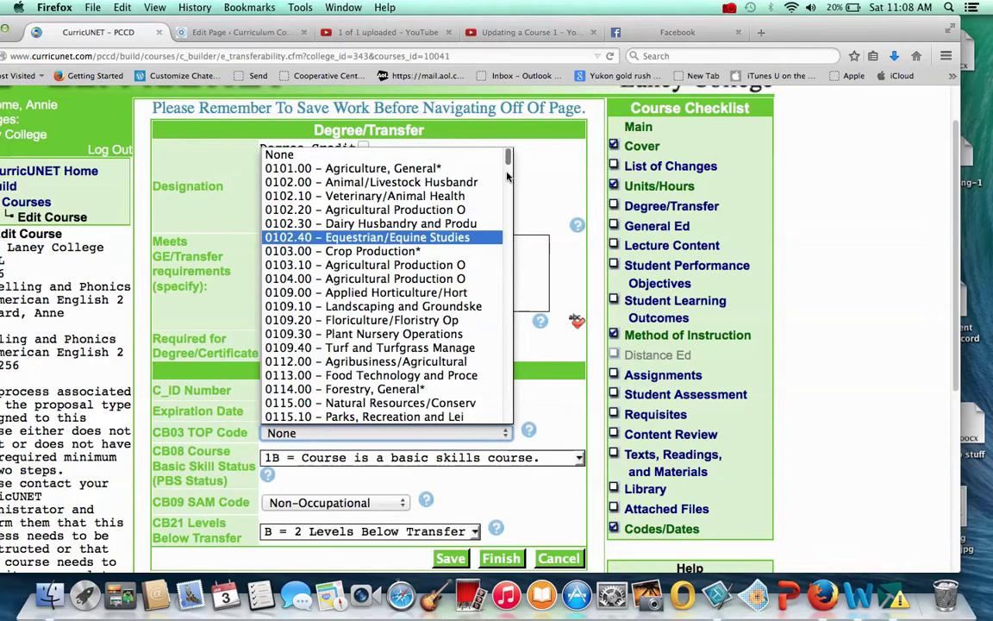
{"action": "left_click_drag", "start_coordinate": [509, 162], "coordinate": [520, 433]}
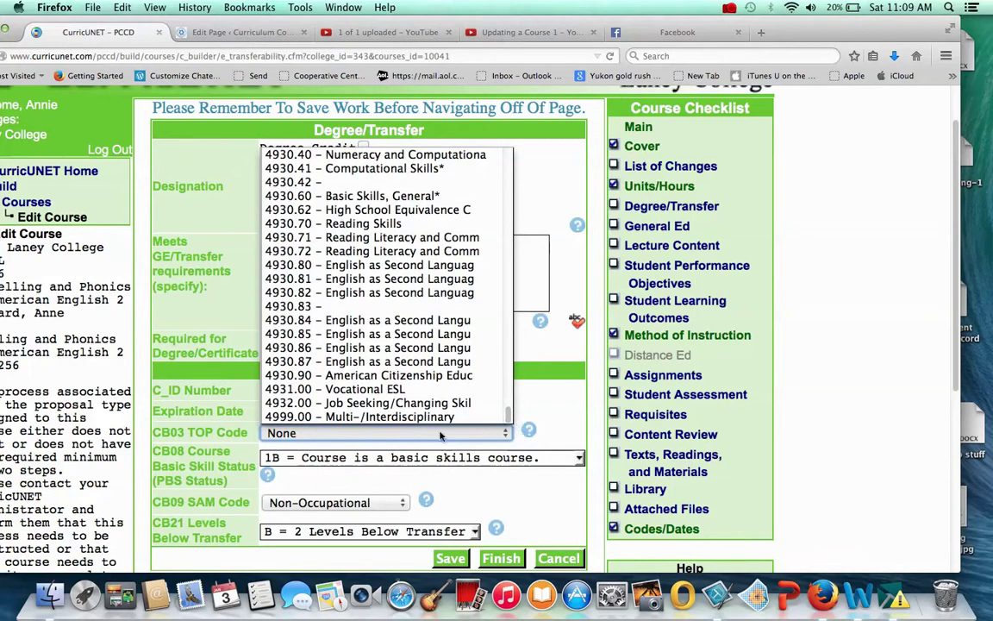
{"action": "left_click", "coordinate": [462, 269]}
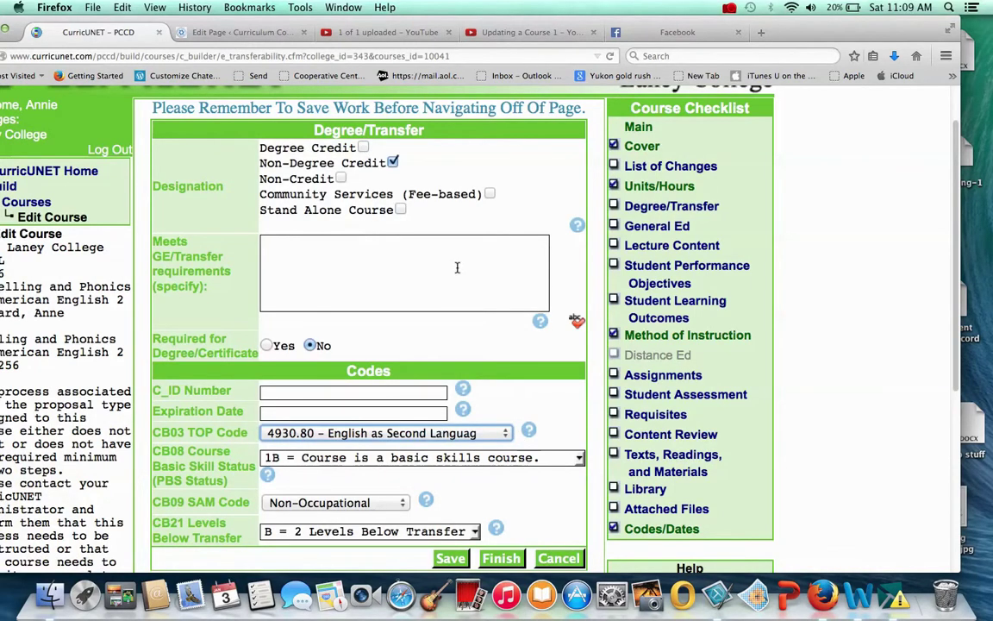
- Choose Non-Occupational as the CB09 SAM Code and mark the Degree/Transfer section as finished
{"action": "left_click", "coordinate": [405, 500]}
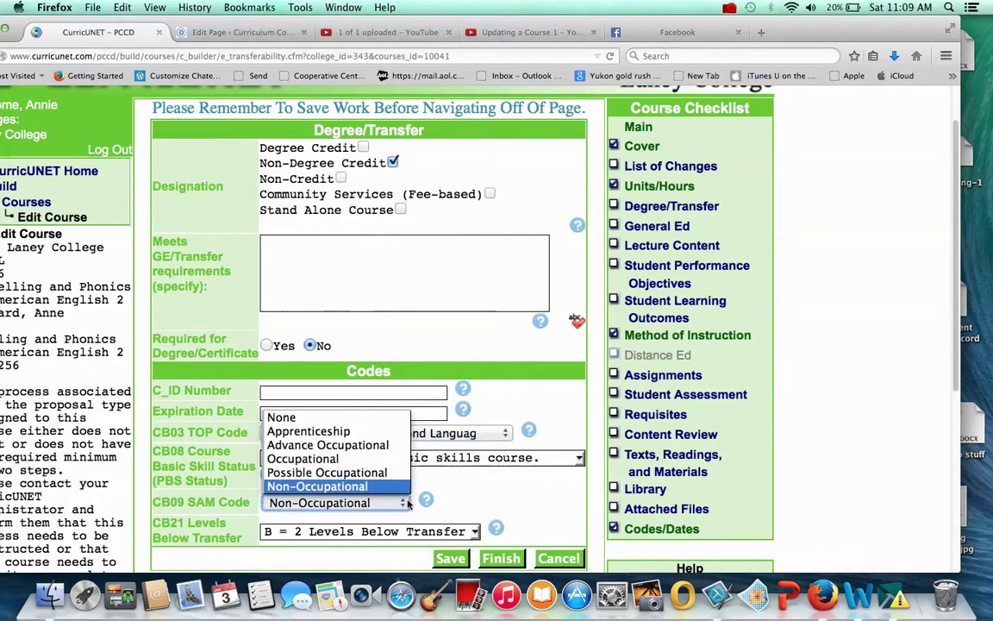
{"action": "left_click", "coordinate": [401, 496]}
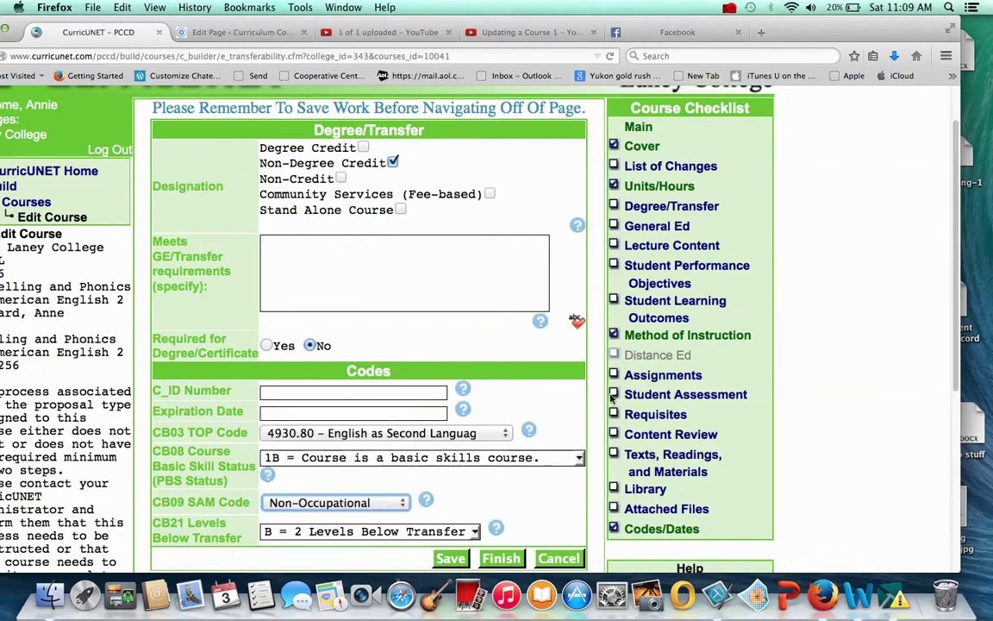
{"action": "left_click", "coordinate": [501, 558]}
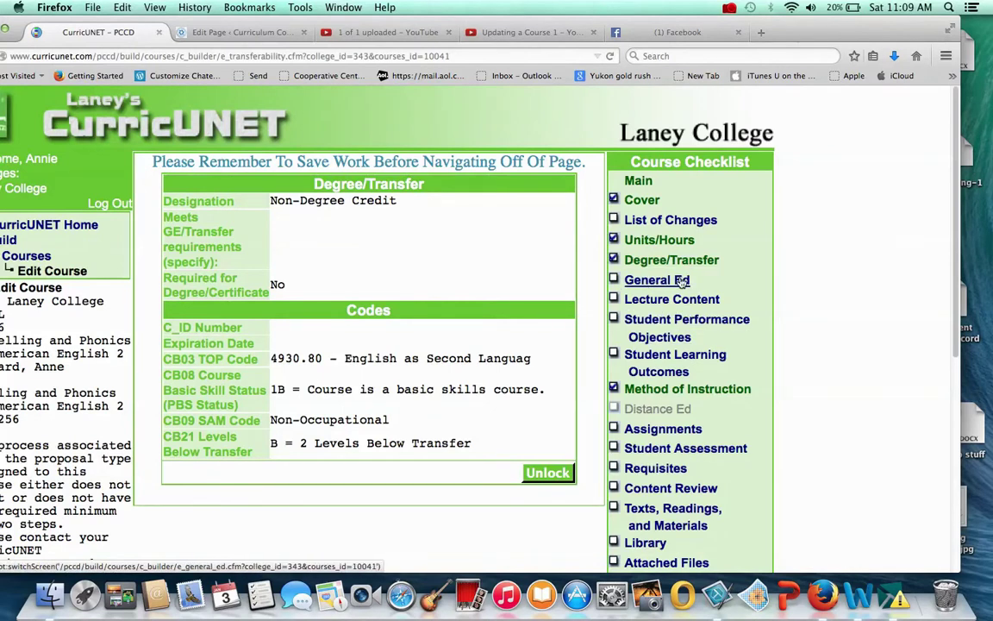
- Open the course's Lecture Content section, review the outline and mark it as finished
{"action": "left_click", "coordinate": [673, 299]}
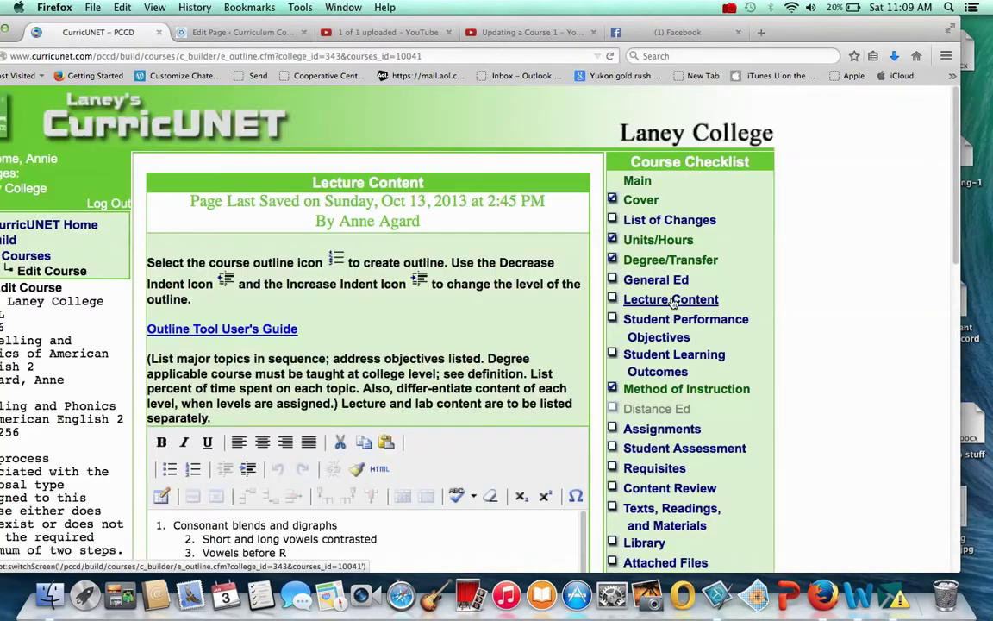
{"action": "left_click_drag", "start_coordinate": [960, 259], "coordinate": [960, 328]}
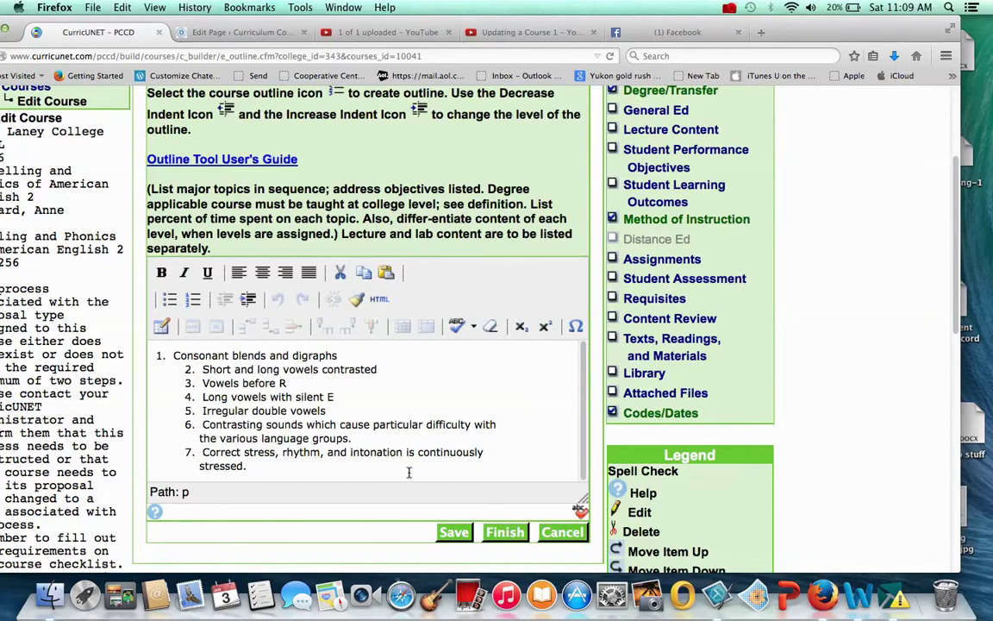
{"action": "left_click", "coordinate": [521, 533]}
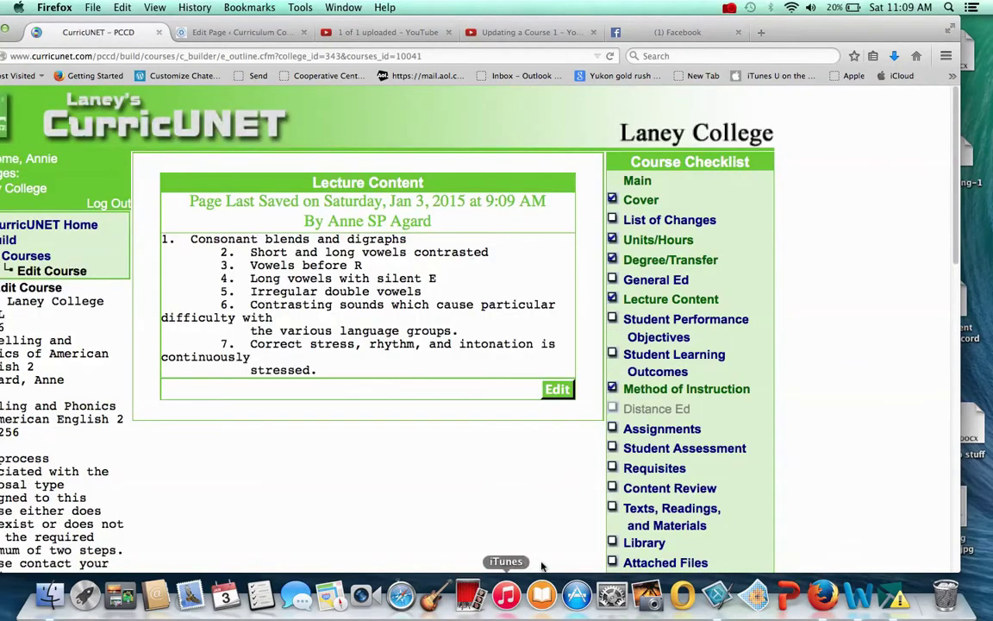
- Add a closing period to the first Student Performance Objective, about clearer pronunciation, and save it
{"action": "left_click", "coordinate": [678, 335]}
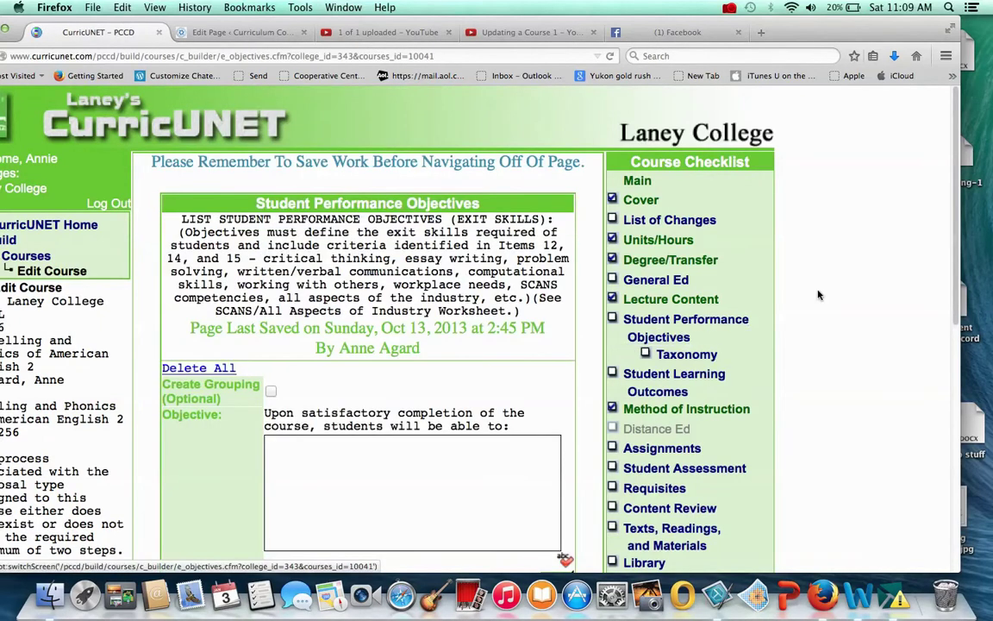
{"action": "scroll", "coordinate": [949, 462], "scroll_direction": "down", "scroll_amount": 6}
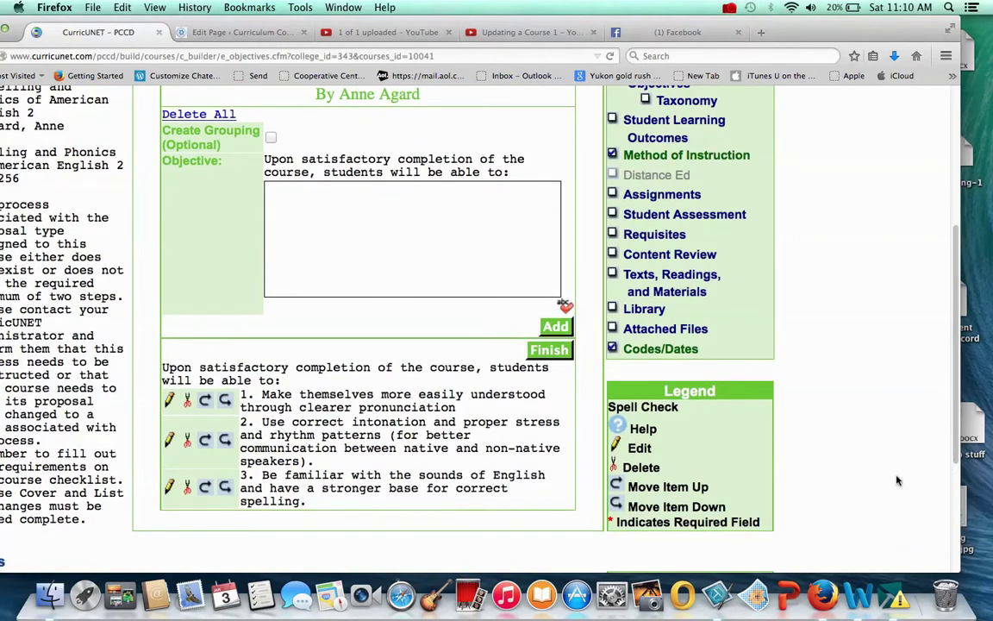
{"action": "left_click", "coordinate": [169, 403]}
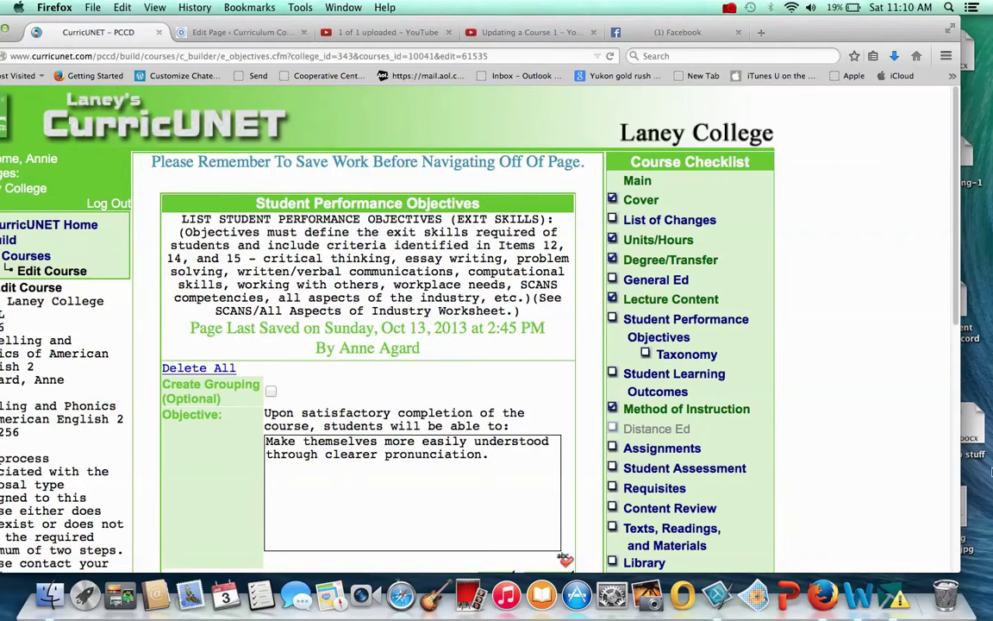
{"action": "scroll", "coordinate": [952, 409], "scroll_direction": "down", "scroll_amount": 5}
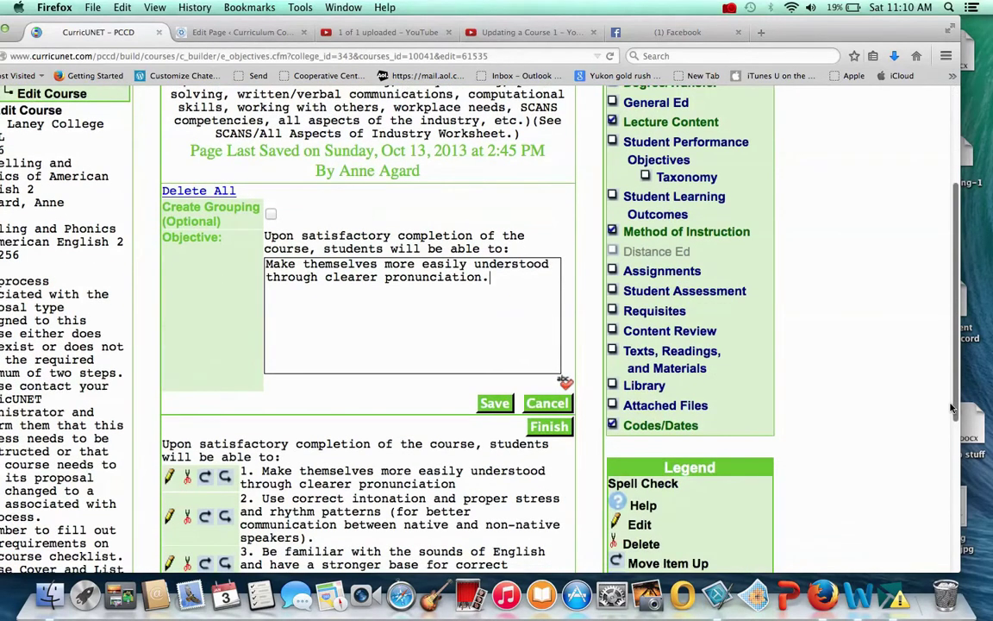
{"action": "left_click", "coordinate": [496, 404]}
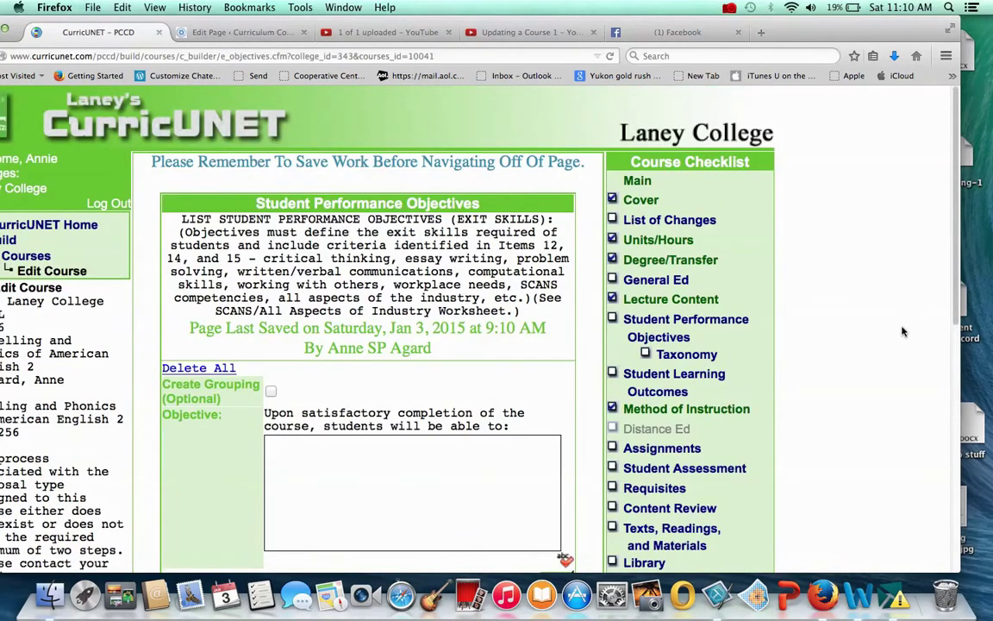
- Add the objective "This is a new objective that I am adding." and finish the Student Performance Objectives section
{"action": "scroll", "coordinate": [948, 387], "scroll_direction": "down", "scroll_amount": 6}
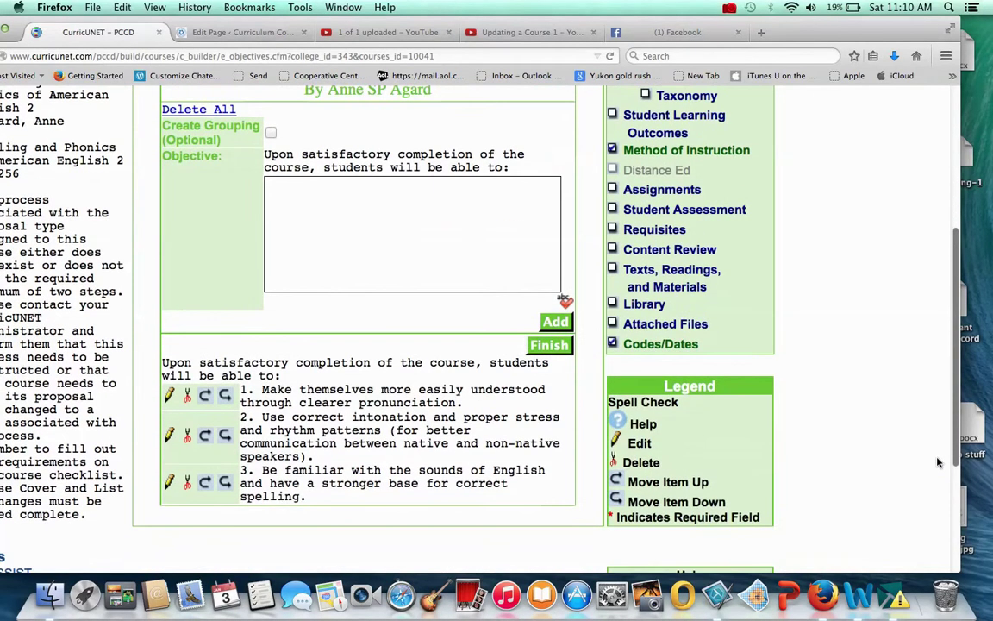
{"action": "left_click", "coordinate": [553, 322]}
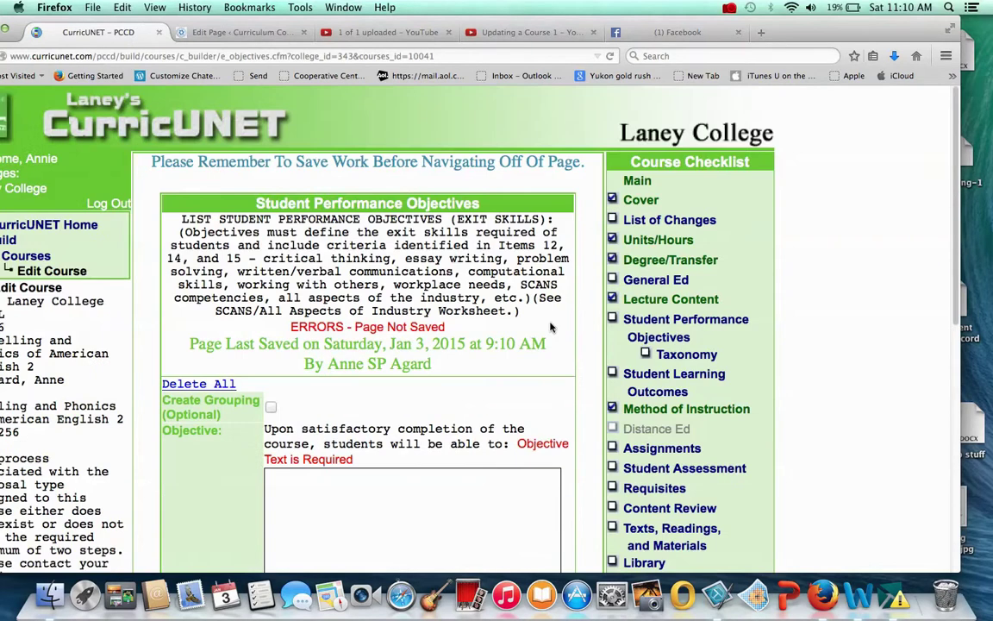
{"action": "left_click", "coordinate": [303, 496]}
{"action": "type", "text": "This is a new ob"}
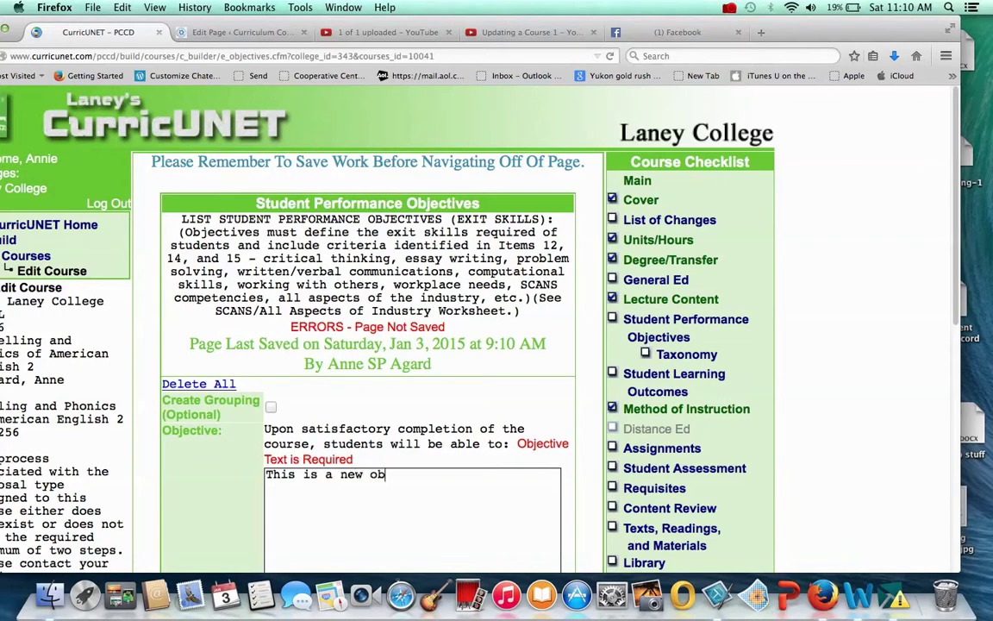
{"action": "type", "text": "jective that I am adding."}
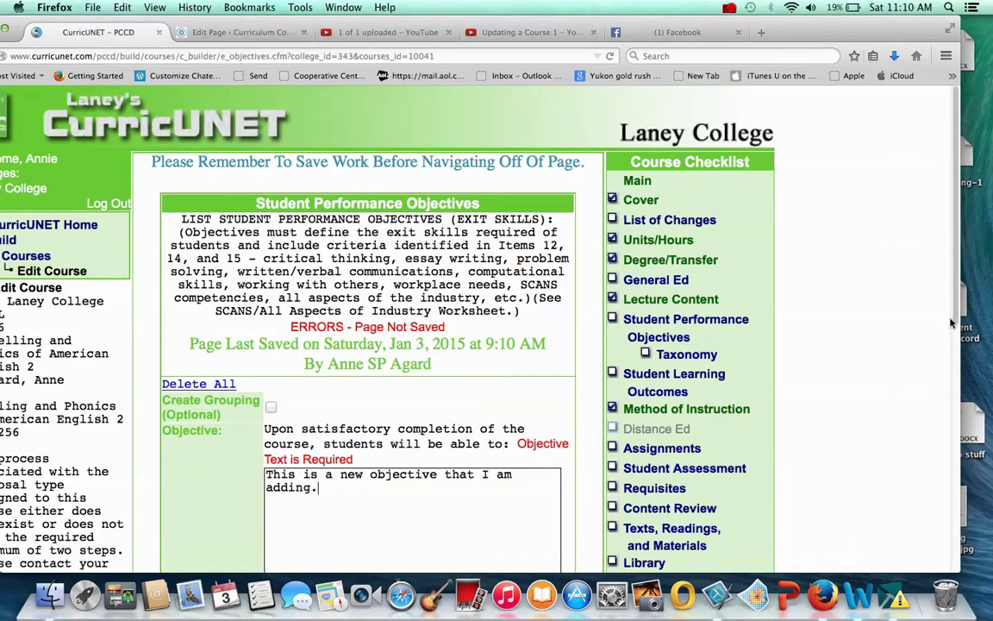
{"action": "left_click_drag", "start_coordinate": [952, 323], "coordinate": [923, 475]}
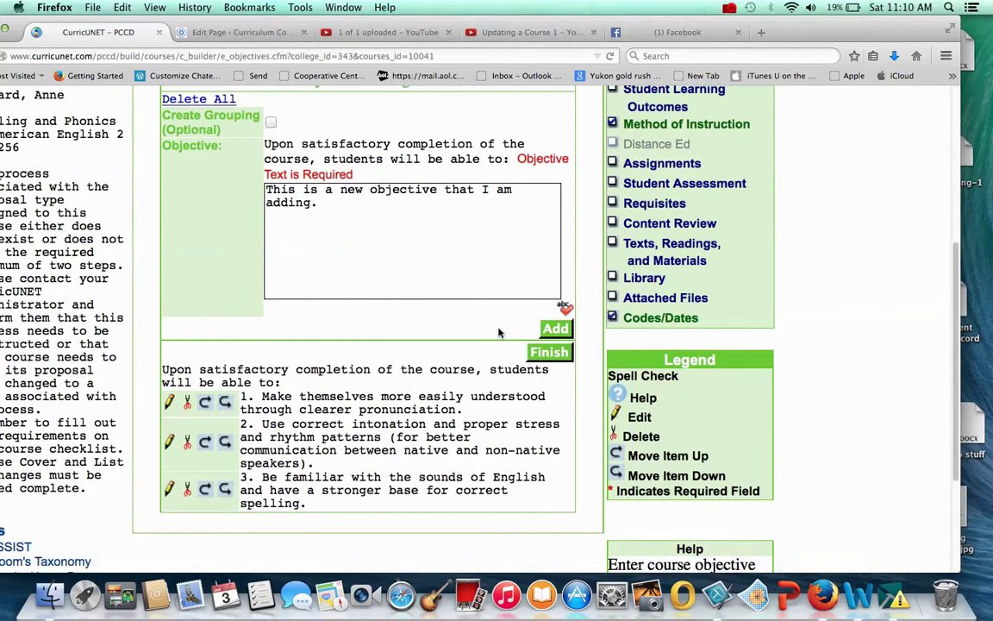
{"action": "left_click", "coordinate": [556, 328]}
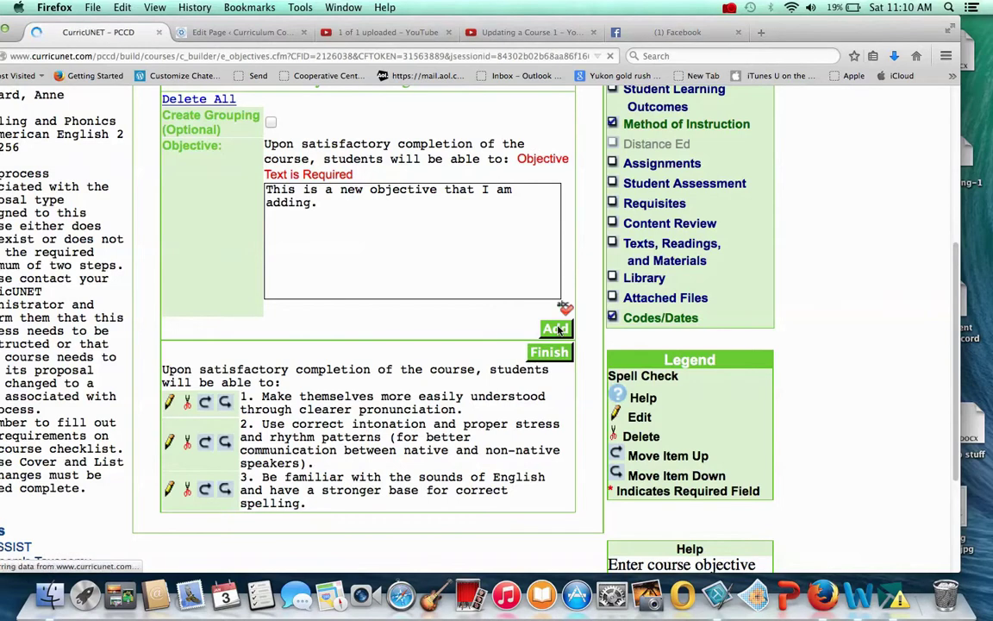
{"action": "scroll", "coordinate": [840, 462], "scroll_direction": "down", "scroll_amount": 5}
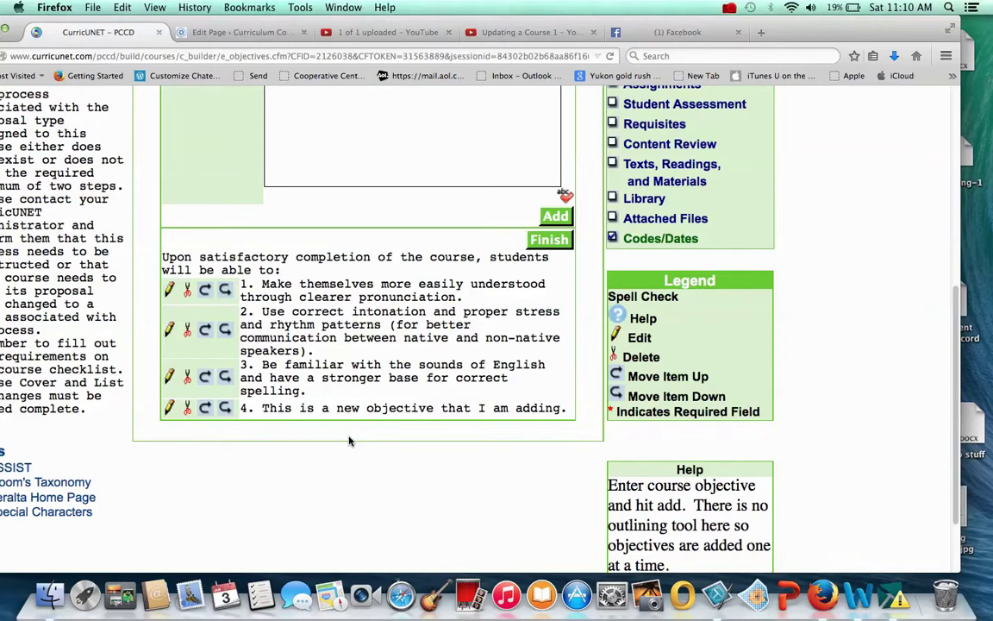
{"action": "left_click", "coordinate": [550, 240]}
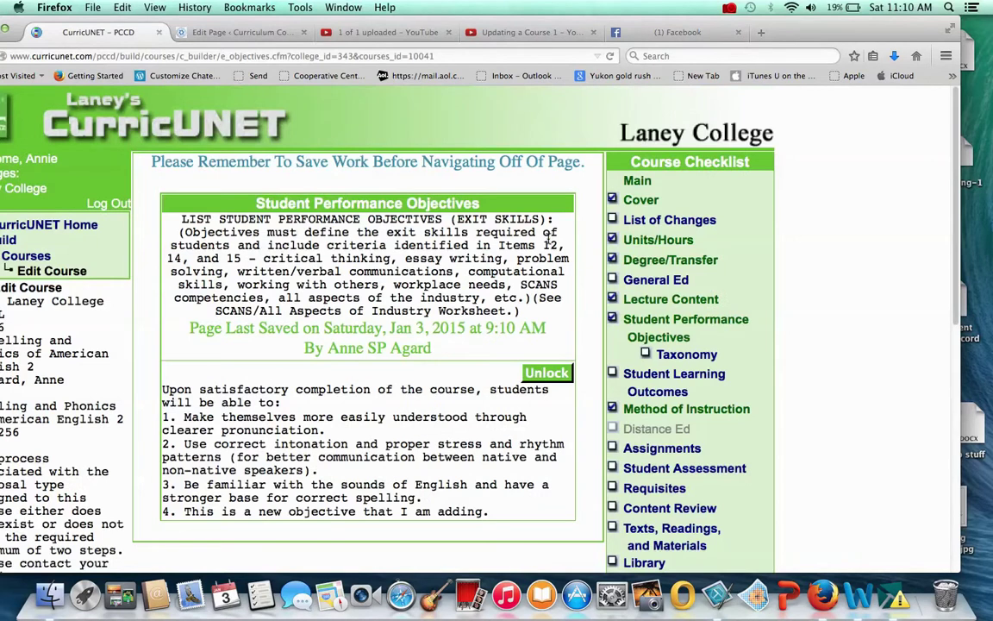
{"action": "left_click", "coordinate": [728, 8]}
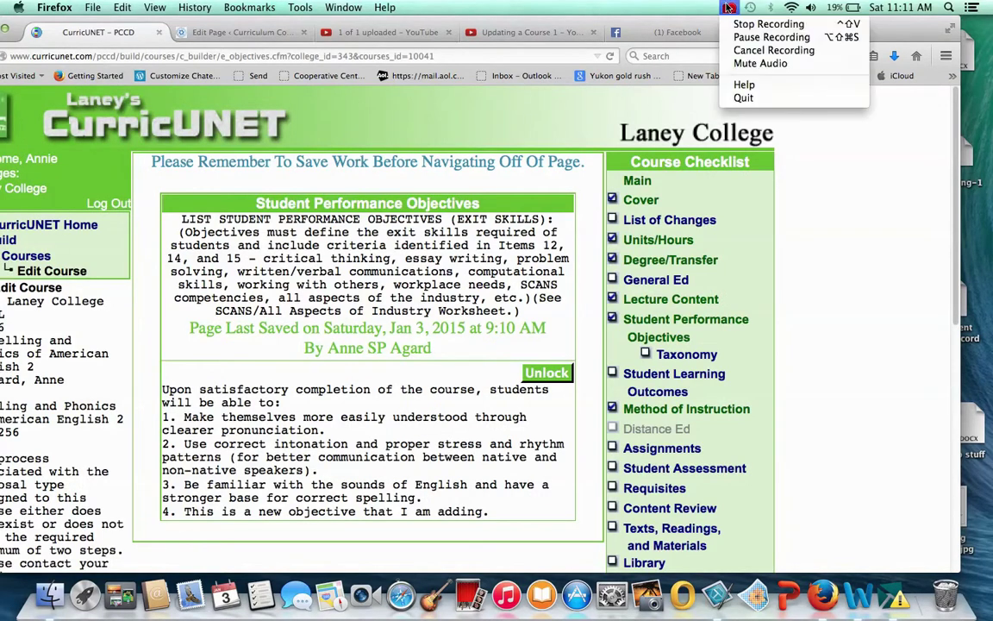
{"action": "left_click", "coordinate": [892, 38]}
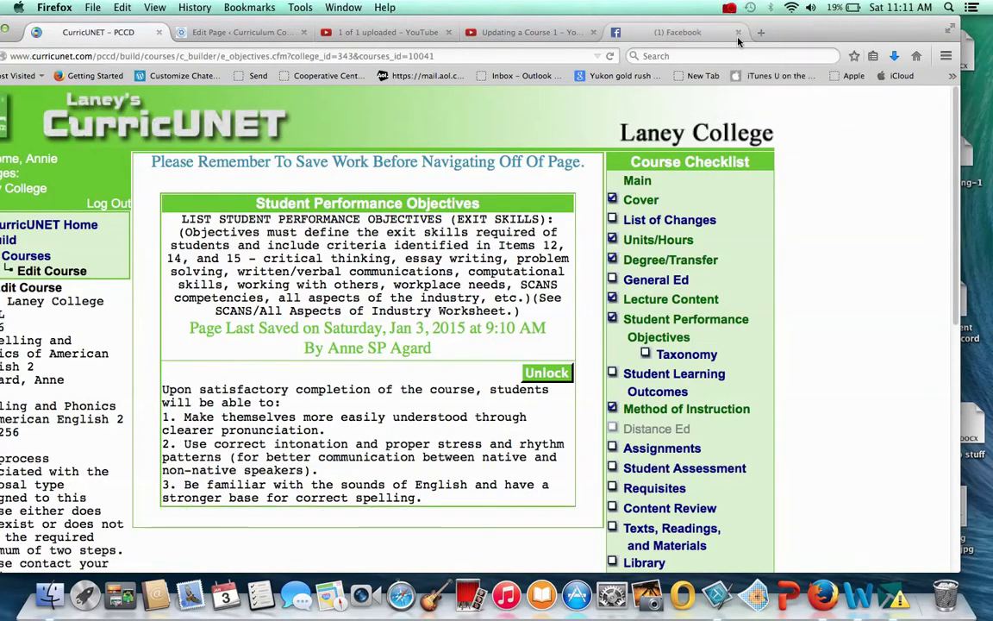
- In Student Learning Outcomes, enter the outcome text "If you don't have SLO's here, you will need to copy the information that is in Taskstream."
{"action": "left_click", "coordinate": [653, 390]}
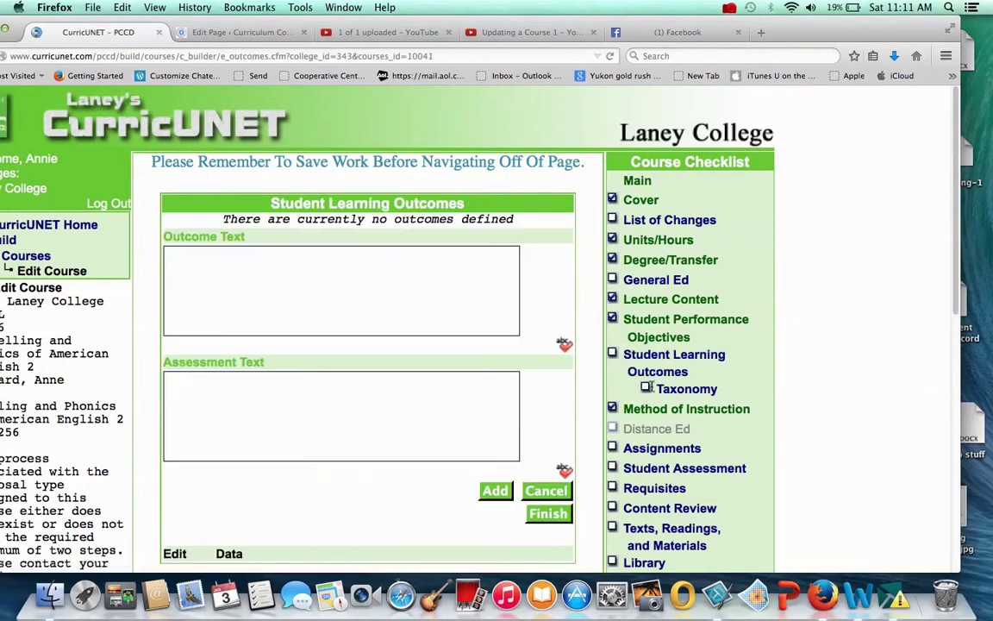
{"action": "left_click_drag", "start_coordinate": [952, 291], "coordinate": [959, 317]}
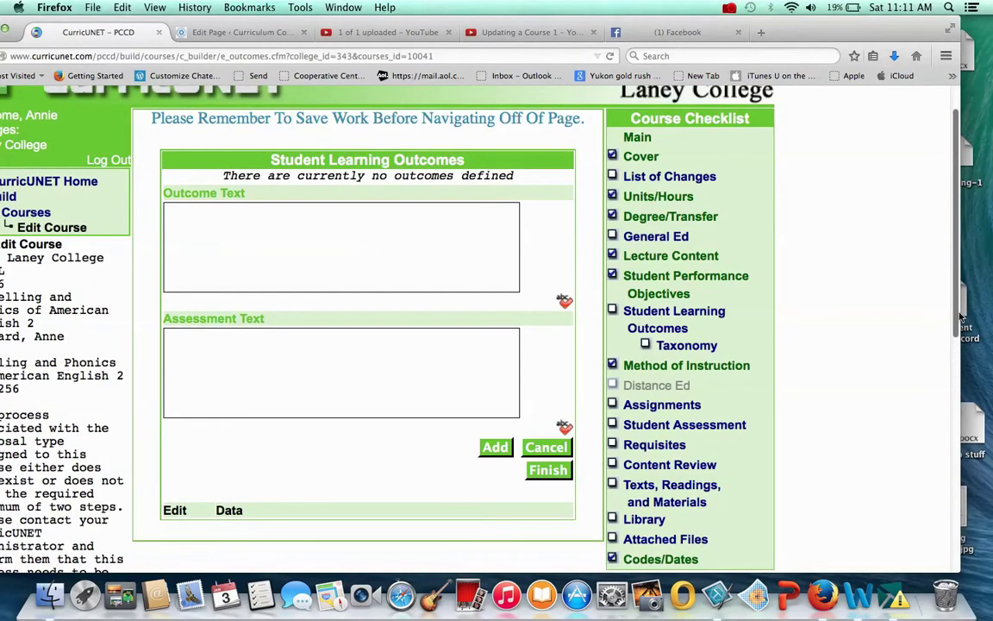
{"action": "left_click_drag", "start_coordinate": [960, 318], "coordinate": [959, 295]}
{"action": "left_click", "coordinate": [247, 310]}
{"action": "type", "text": "If "}
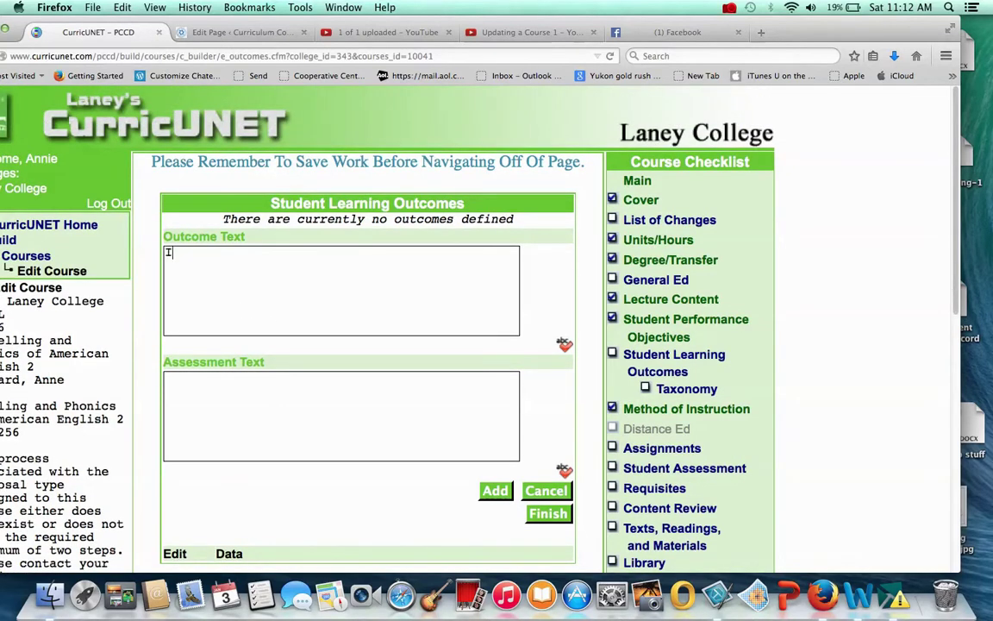
{"action": "type", "text": "you don't have SLO's"}
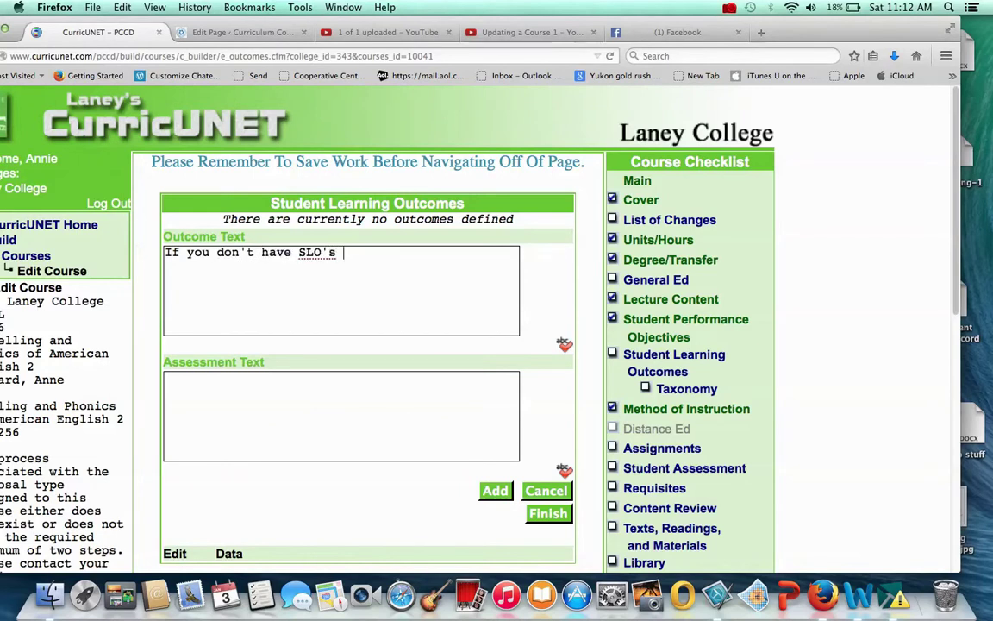
{"action": "type", "text": "will"}
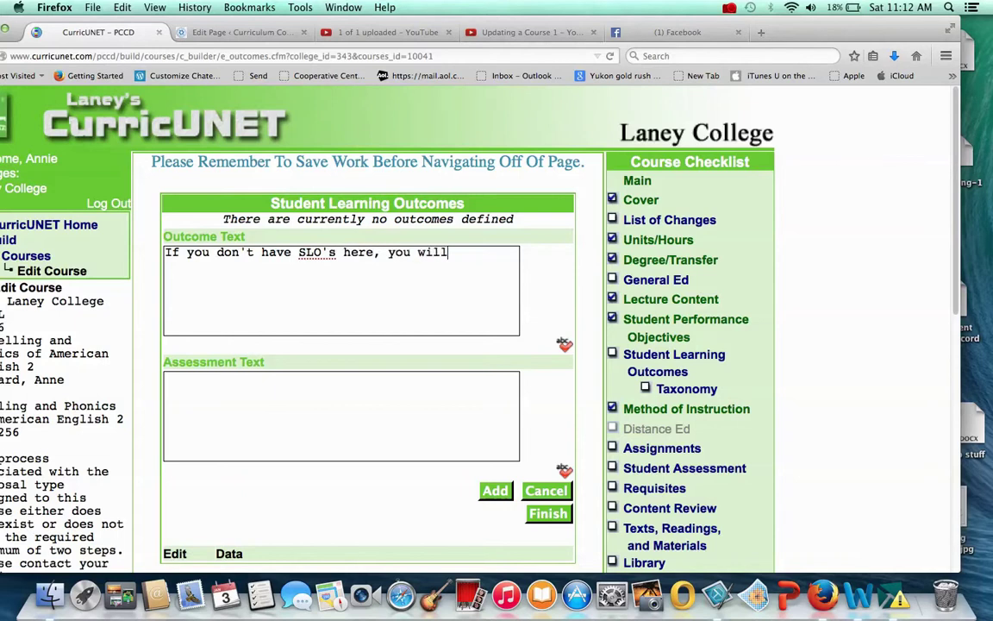
{"action": "type", "text": " need to copy "}
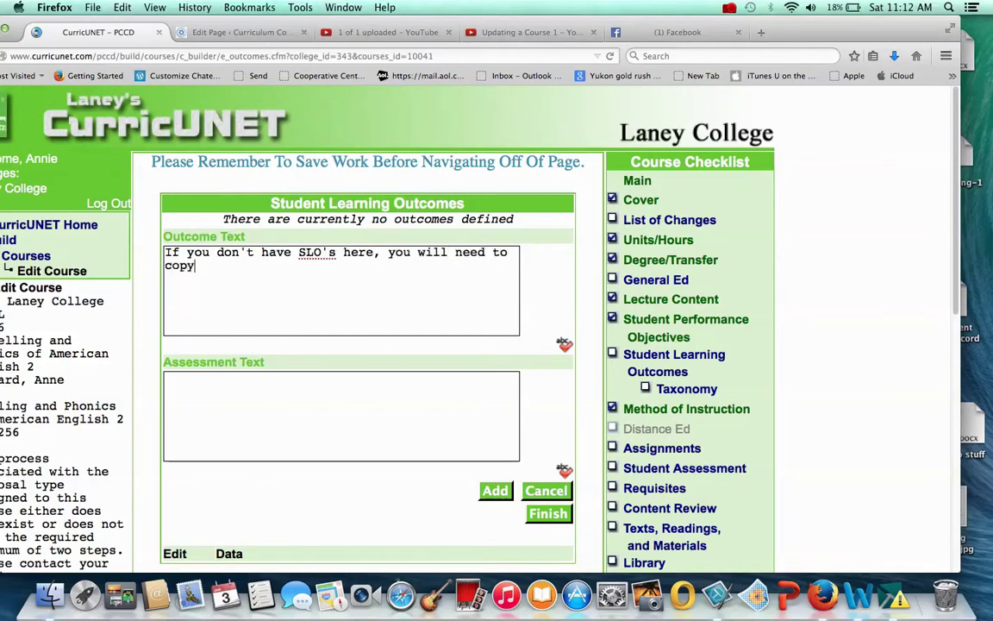
{"action": "type", "text": "the informat"}
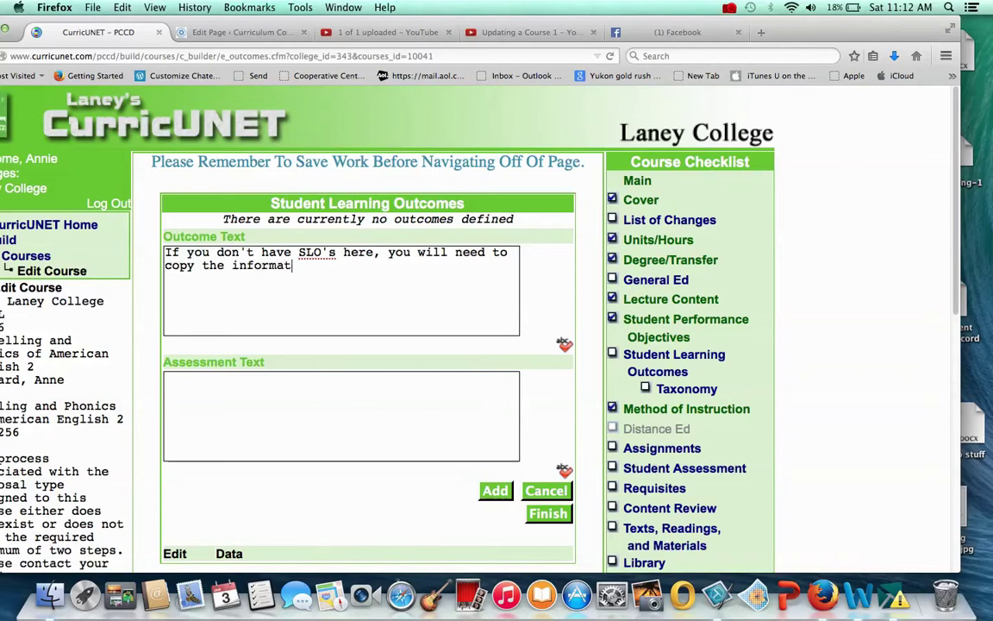
{"action": "type", "text": "ion that is in Taskstream."}
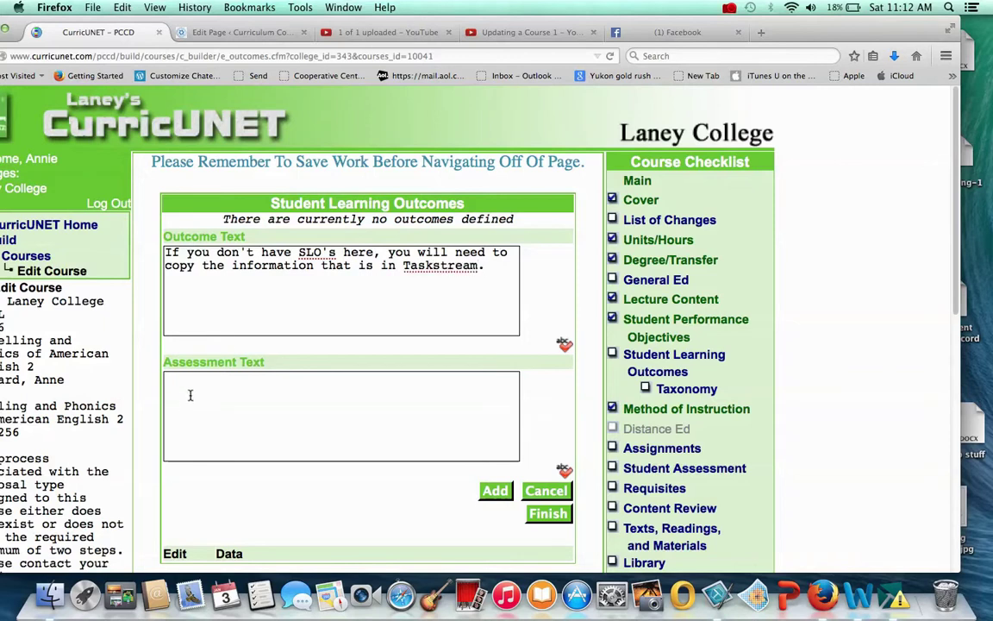
- Enter the assessment text "Also look in taskstream to see how the SLO is assessed." and add the outcome to the list
{"action": "left_click", "coordinate": [191, 394]}
{"action": "type", "text": "Alos "}
{"action": "type", "text": "look"}
{"action": "type", "text": " in taskstream to se"}
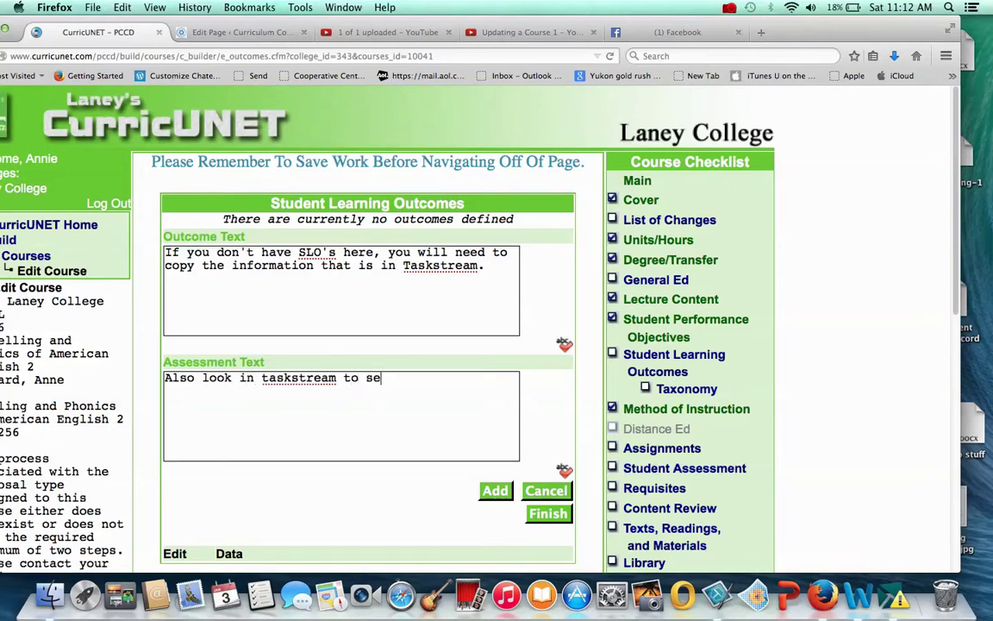
{"action": "type", "text": "e how the SLO i"}
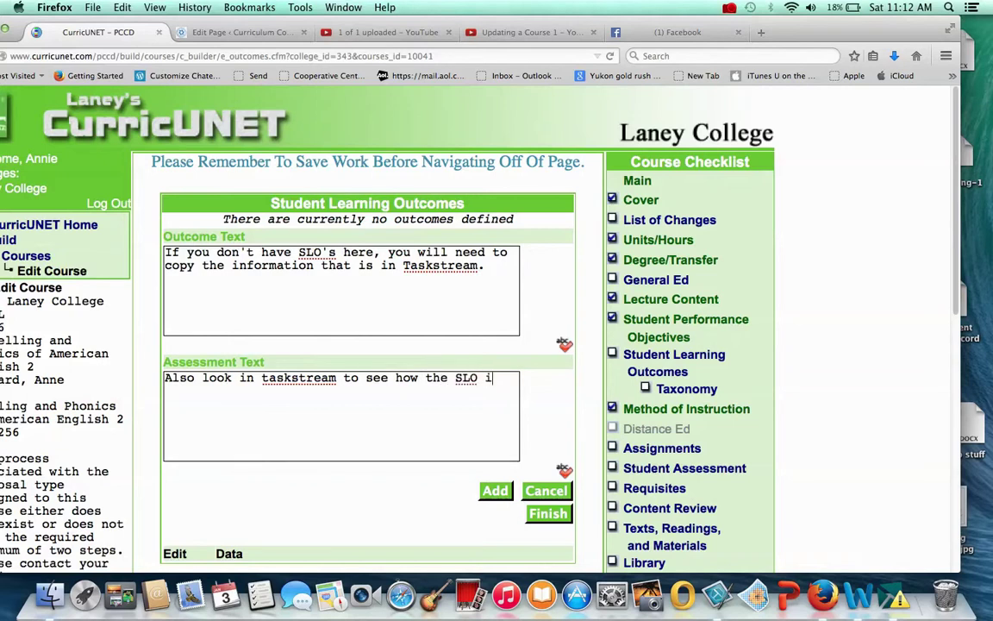
{"action": "type", "text": "s assessed."}
{"action": "left_click", "coordinate": [496, 491]}
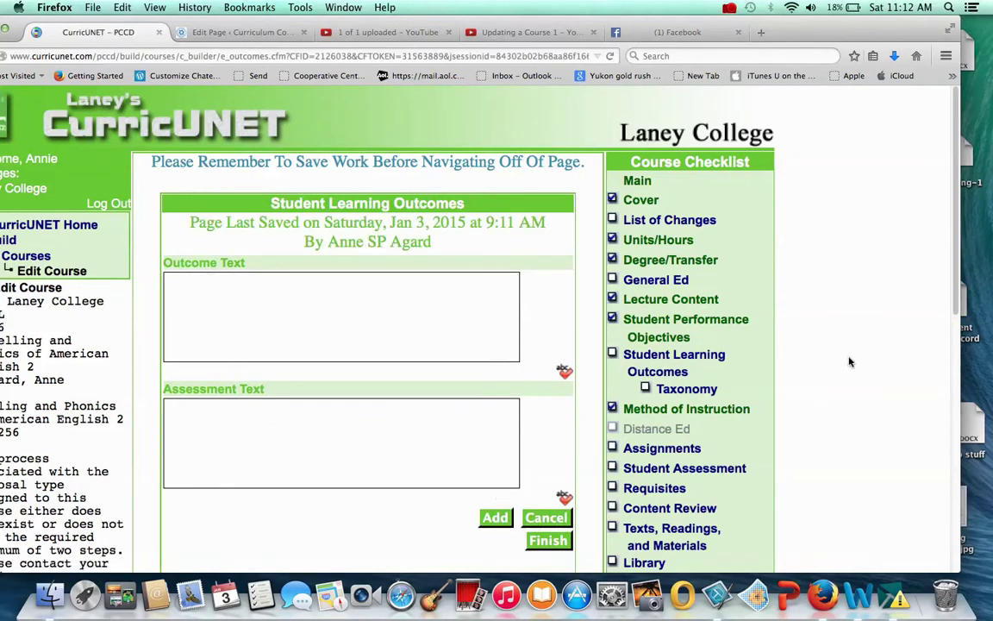
- Check the added outcome and mark the Student Learning Outcomes section as finished
{"action": "scroll", "coordinate": [857, 293], "scroll_direction": "down", "scroll_amount": 5}
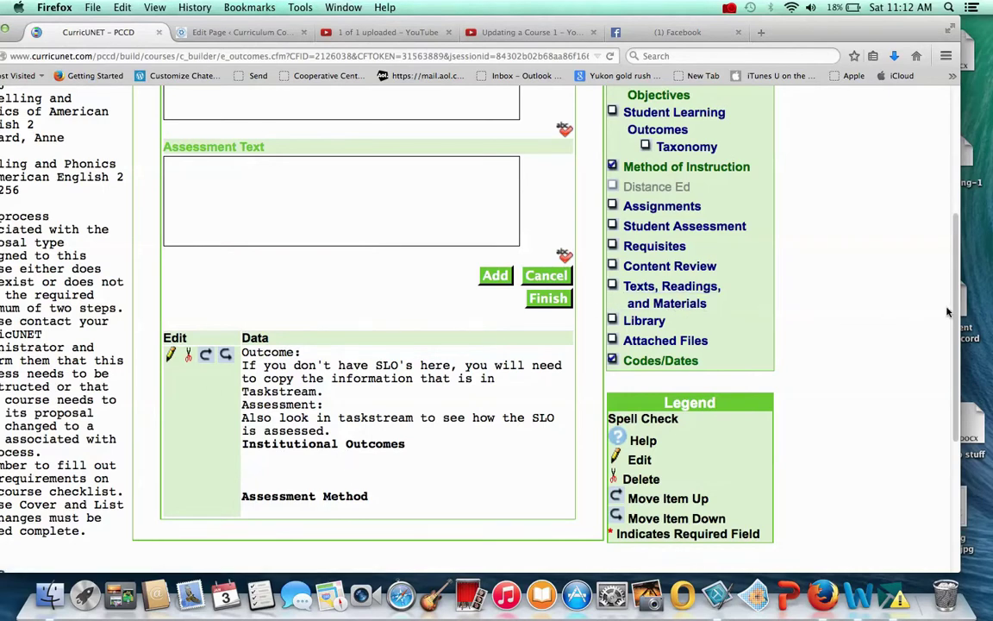
{"action": "scroll", "coordinate": [855, 285], "scroll_direction": "up", "scroll_amount": 3}
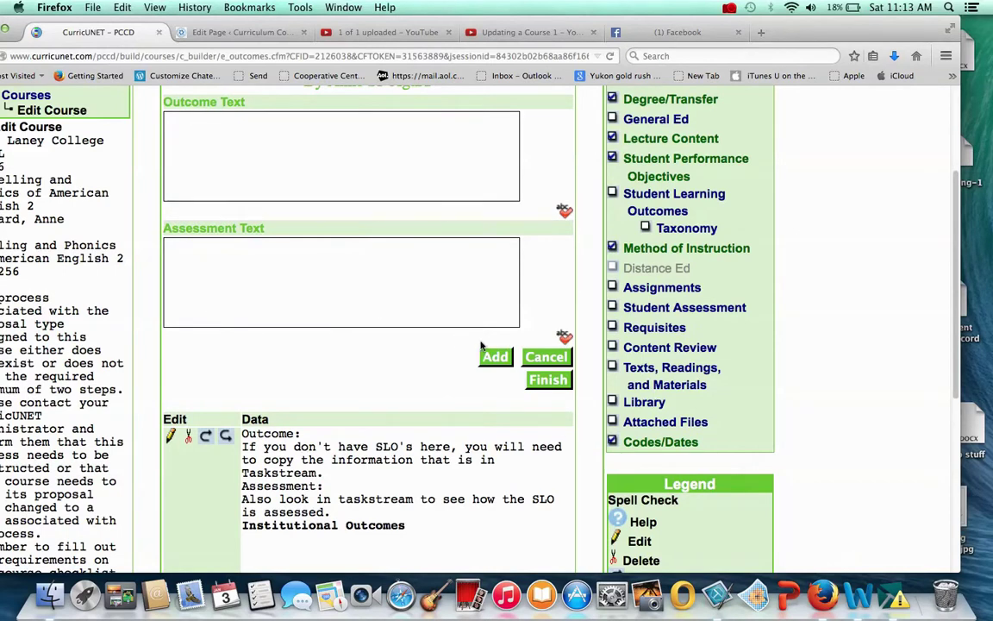
{"action": "left_click", "coordinate": [548, 382]}
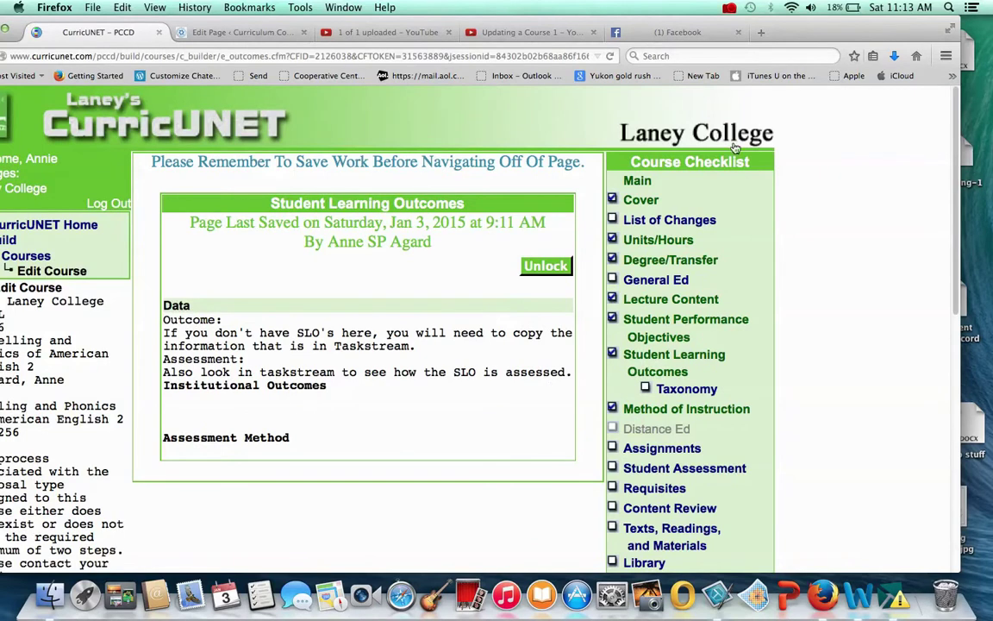
{"action": "left_click", "coordinate": [729, 8]}
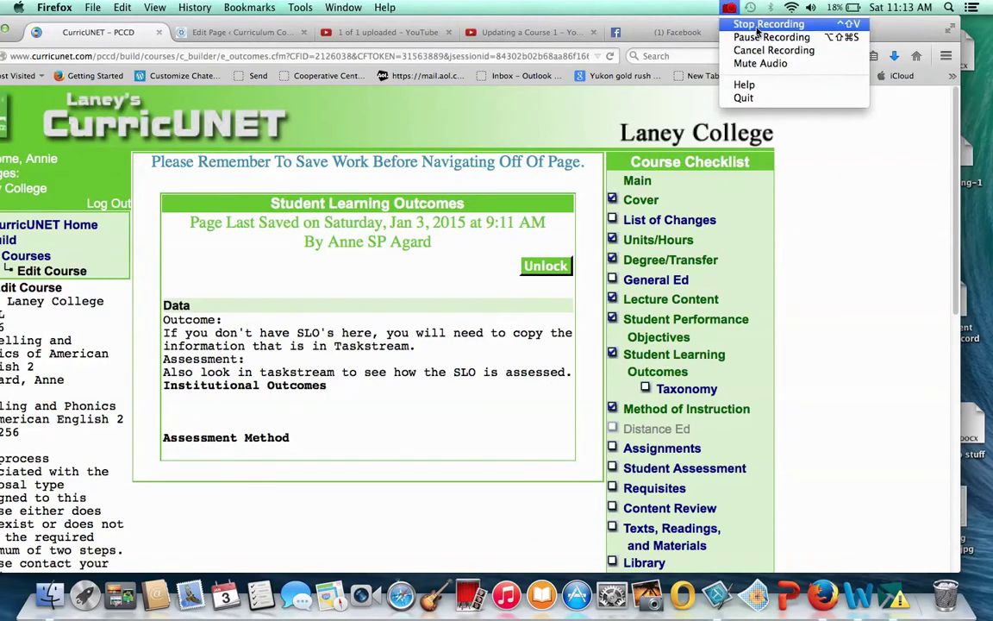
{"action": "left_click", "coordinate": [757, 31]}
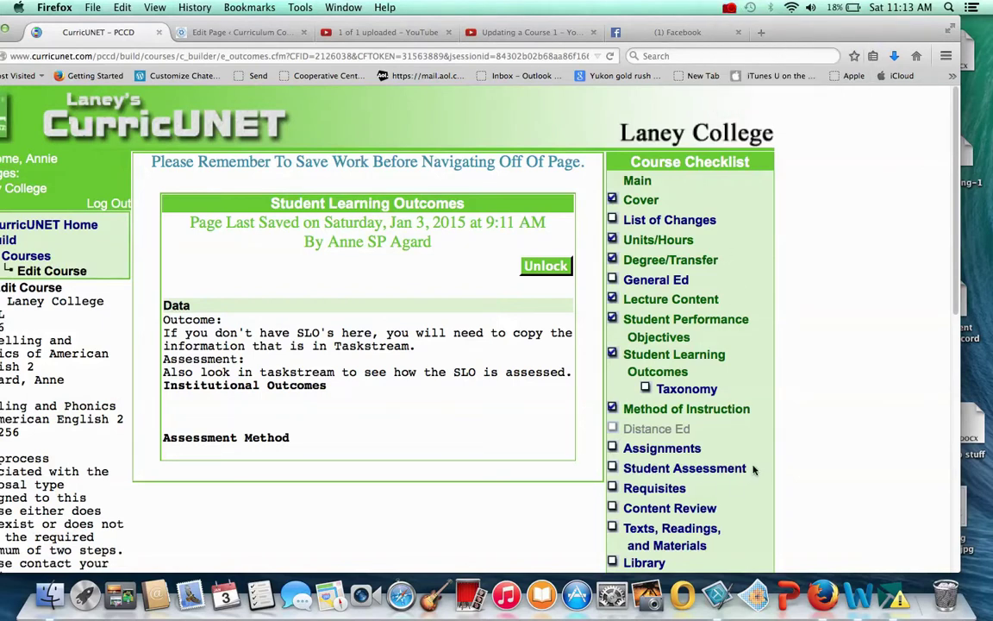
- Mark the Assignments and Student Assessment sections as finished, keeping their existing content
{"action": "left_click", "coordinate": [681, 450]}
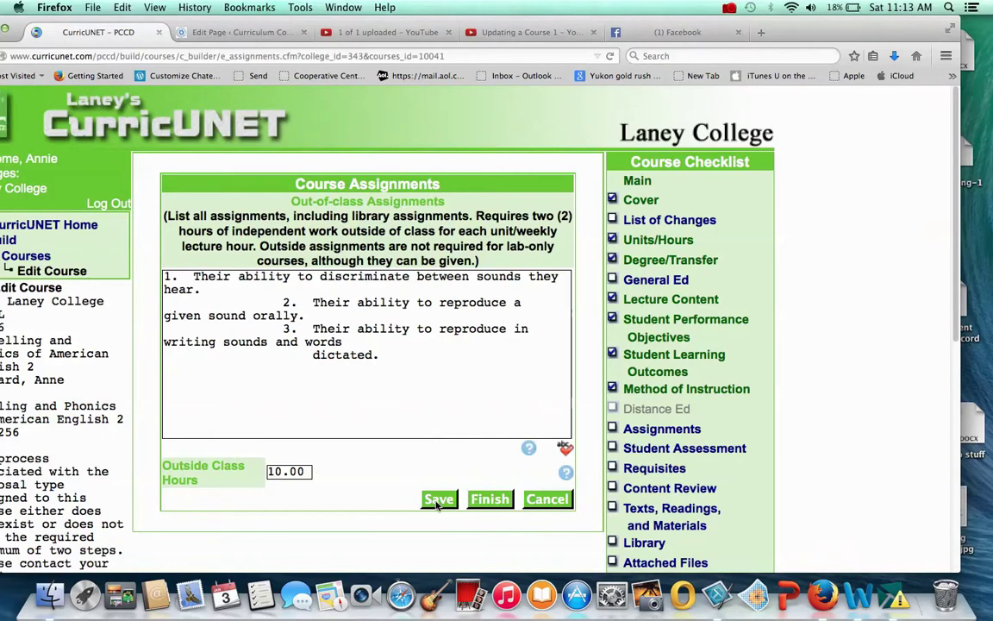
{"action": "left_click", "coordinate": [497, 502]}
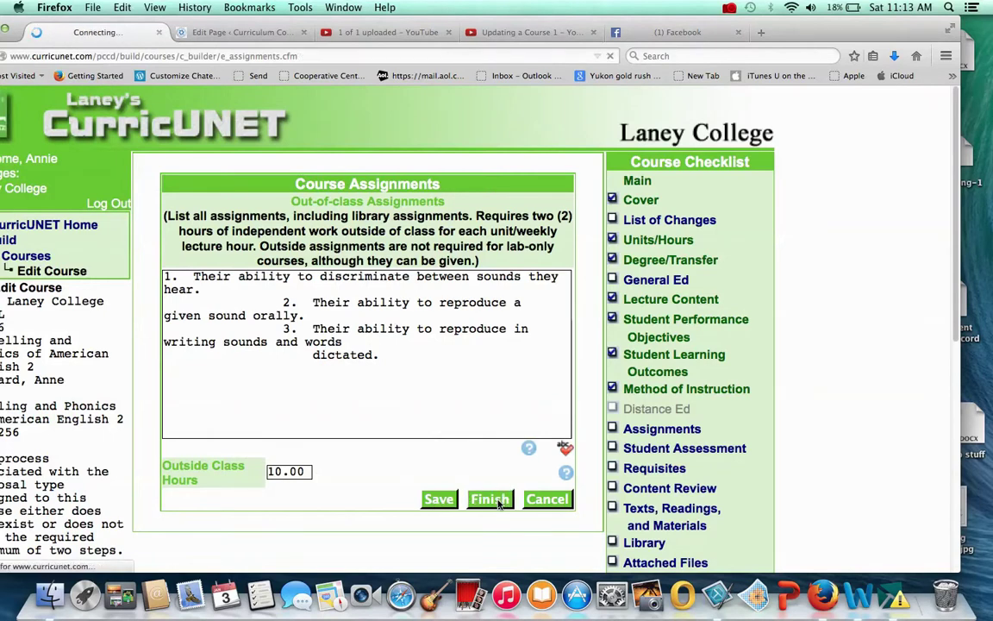
{"action": "left_click", "coordinate": [687, 448]}
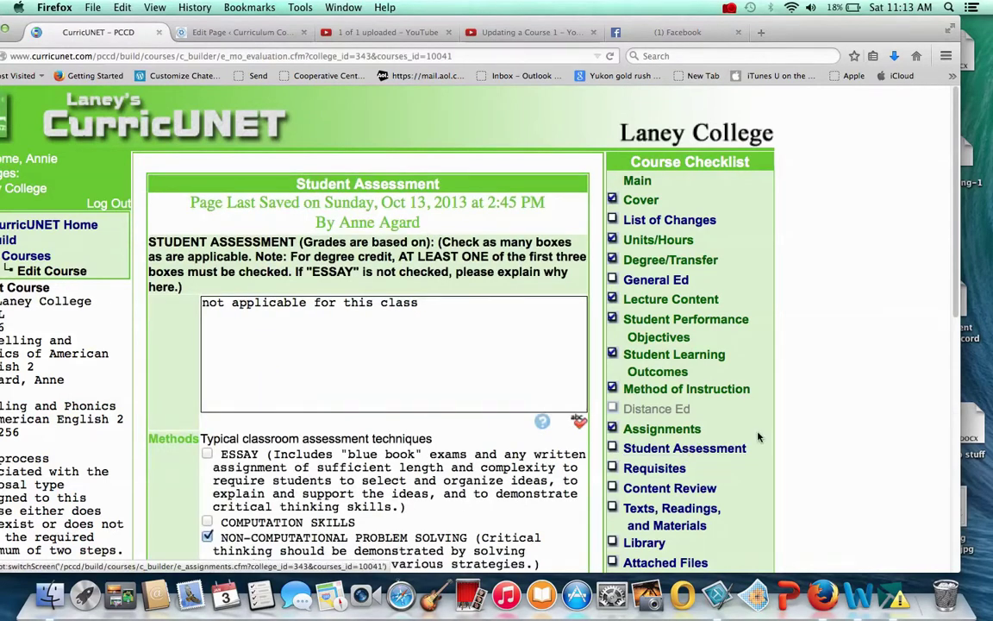
{"action": "left_click_drag", "start_coordinate": [956, 308], "coordinate": [950, 416]}
{"action": "left_click", "coordinate": [503, 528]}
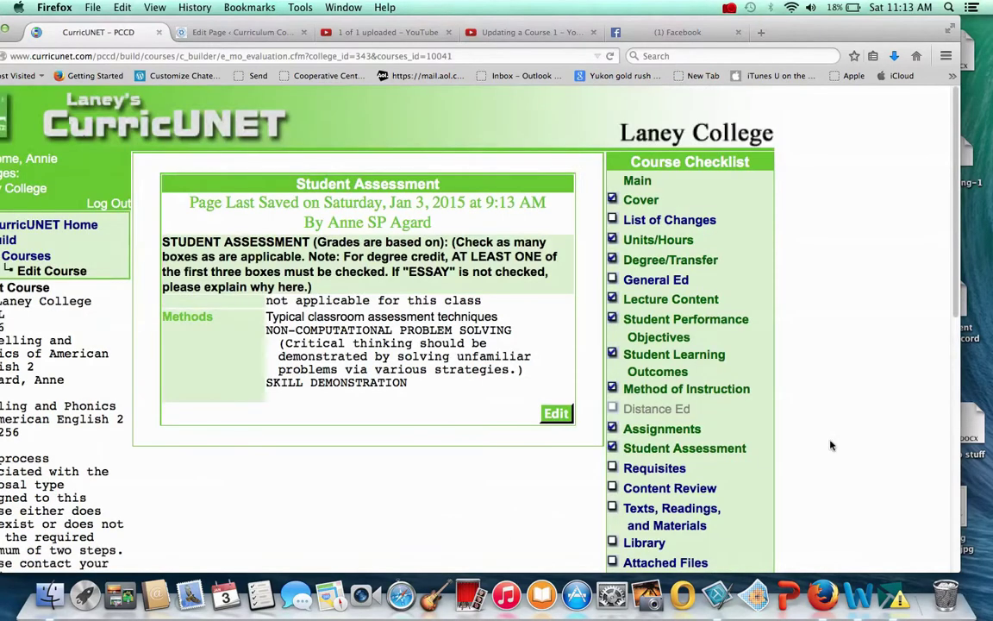
- Mark the Requisites and Content Review sections as finished without adding any entries
{"action": "left_click", "coordinate": [657, 475]}
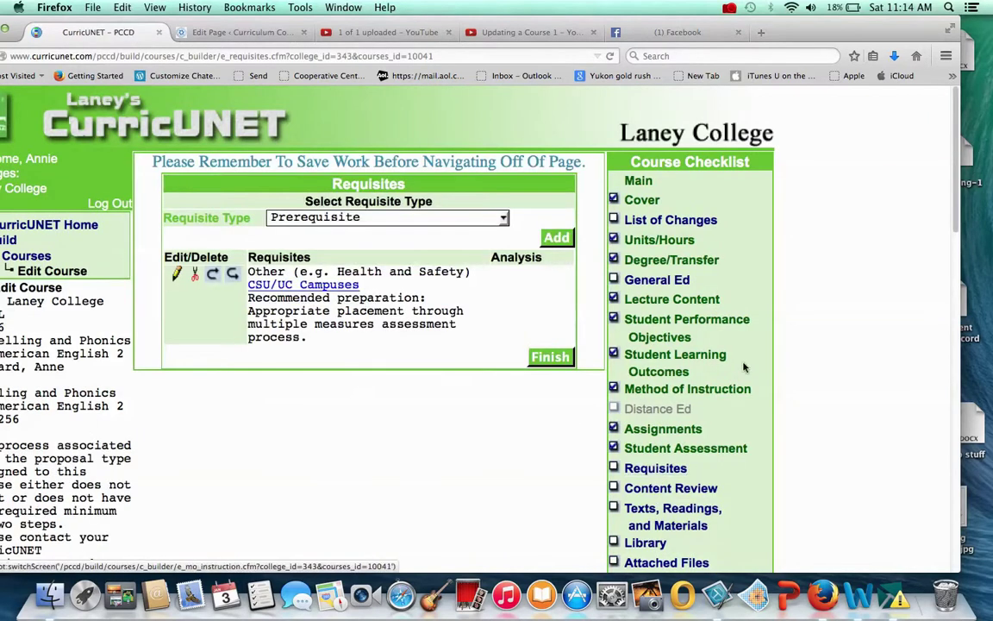
{"action": "left_click", "coordinate": [549, 356]}
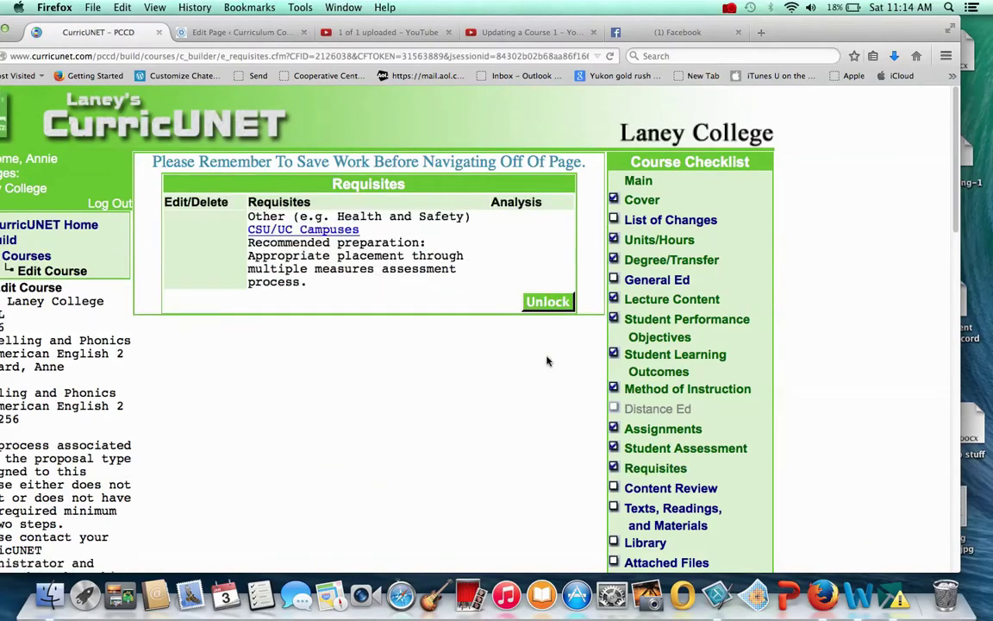
{"action": "left_click", "coordinate": [659, 491]}
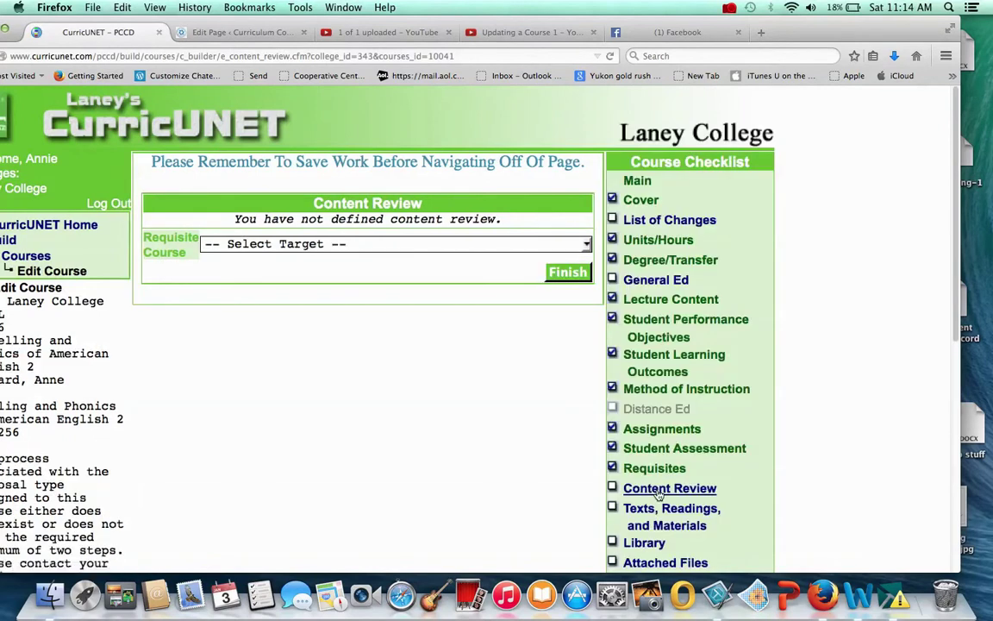
{"action": "left_click", "coordinate": [570, 270]}
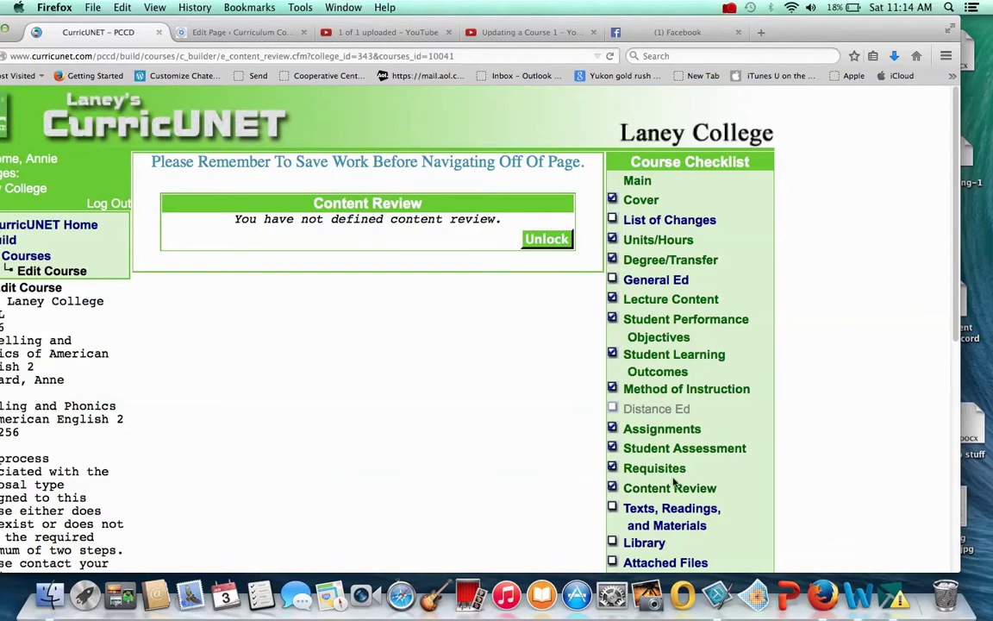
- In Texts, Readings, and Materials, edit the Basic Everyday Spelling Workbook entry and set its year to 2014
{"action": "left_click", "coordinate": [671, 528]}
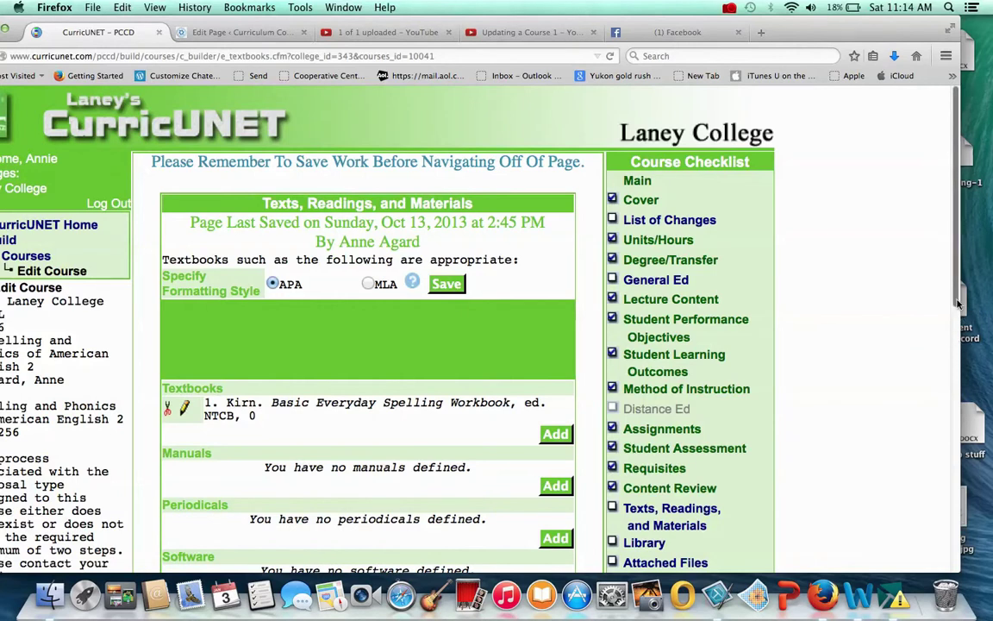
{"action": "left_click_drag", "start_coordinate": [957, 304], "coordinate": [958, 337]}
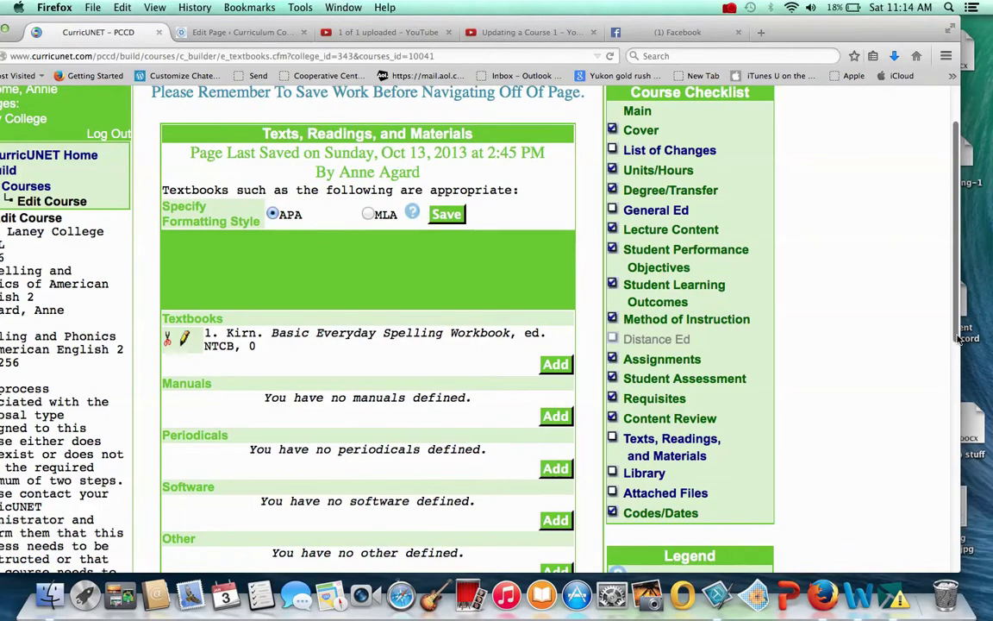
{"action": "left_click_drag", "start_coordinate": [957, 339], "coordinate": [954, 354]}
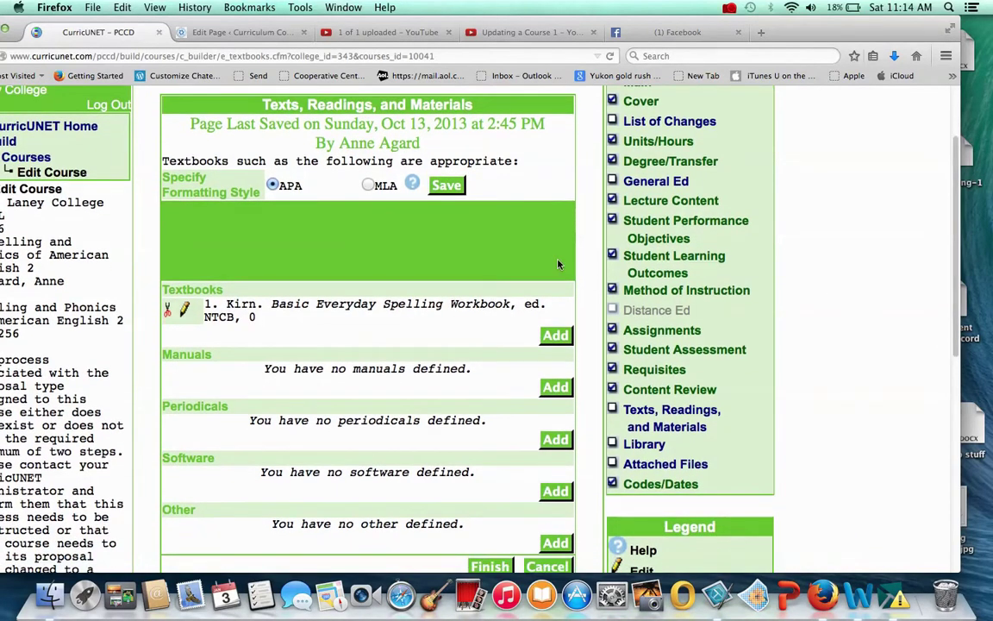
{"action": "left_click", "coordinate": [185, 314]}
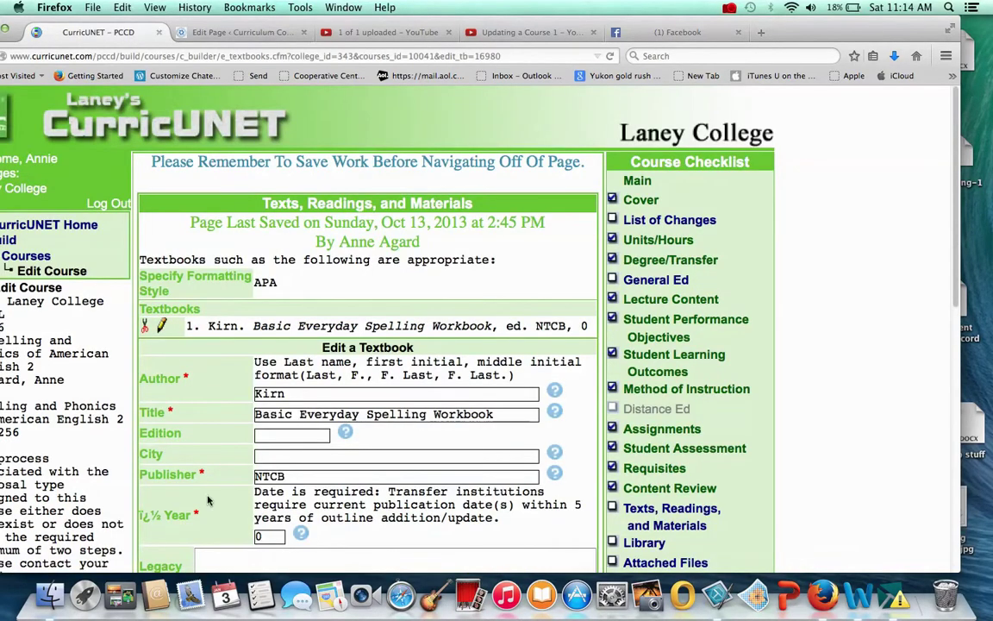
{"action": "double_click", "coordinate": [272, 535]}
{"action": "type", "text": "201"}
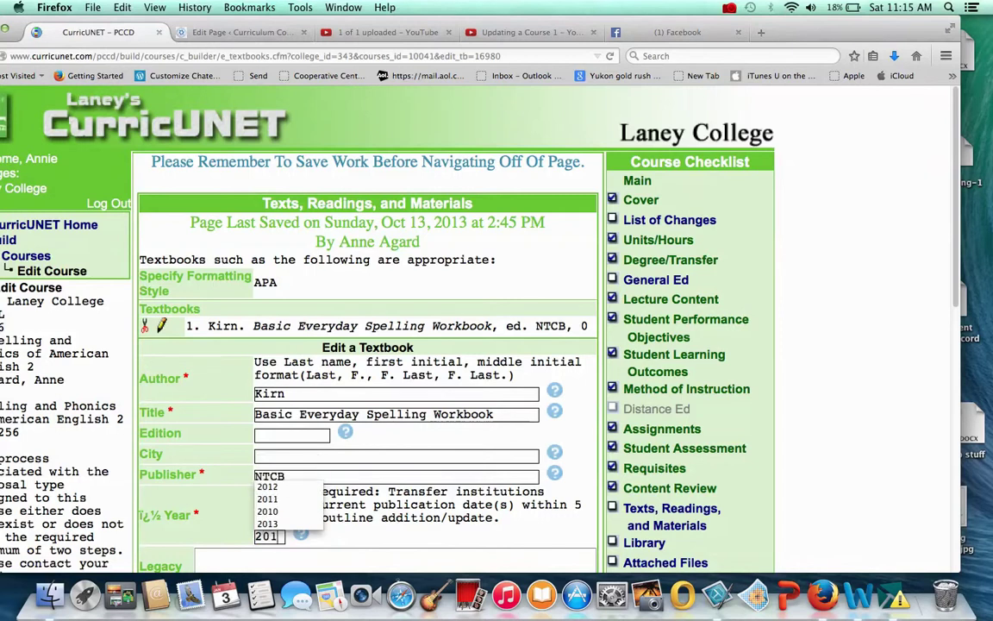
{"action": "type", "text": "4"}
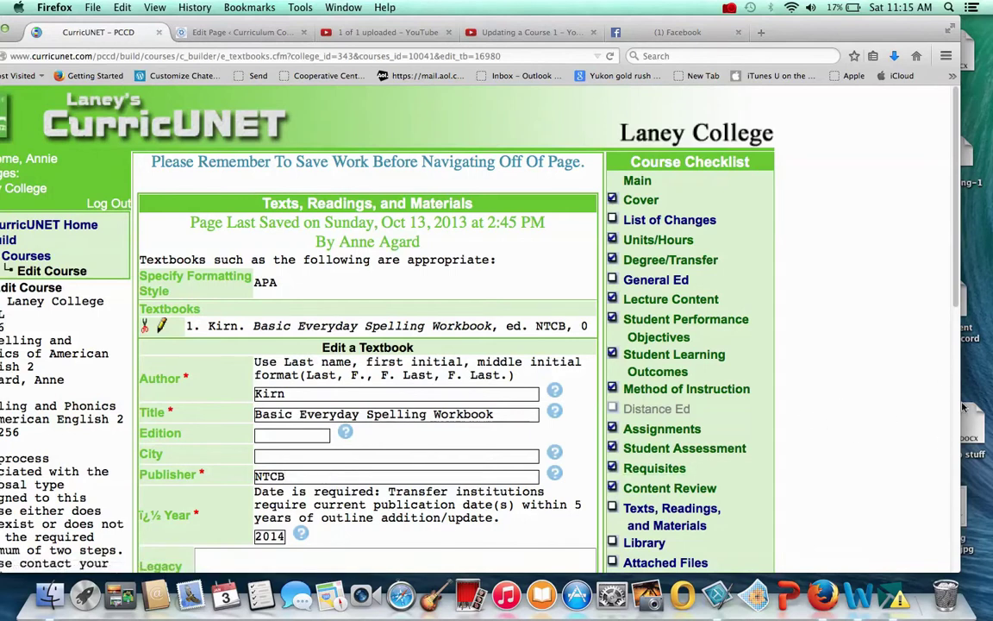
- Try saving the workbook with the year 1999, and clear the placeholder dash from the Rationale field
{"action": "left_click_drag", "start_coordinate": [956, 304], "coordinate": [954, 374]}
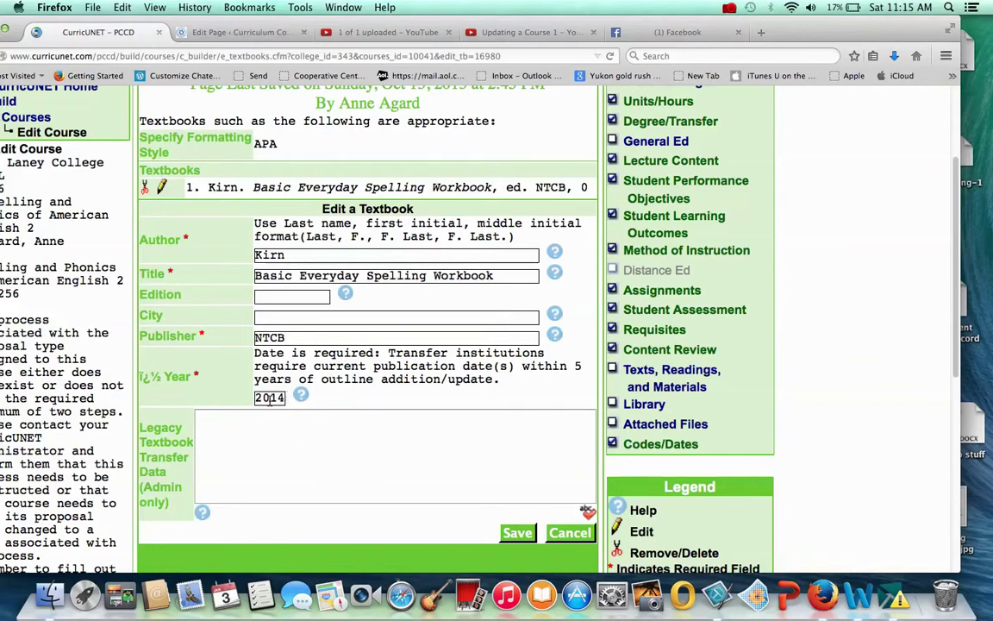
{"action": "left_click_drag", "start_coordinate": [256, 398], "coordinate": [290, 394]}
{"action": "type", "text": "199"}
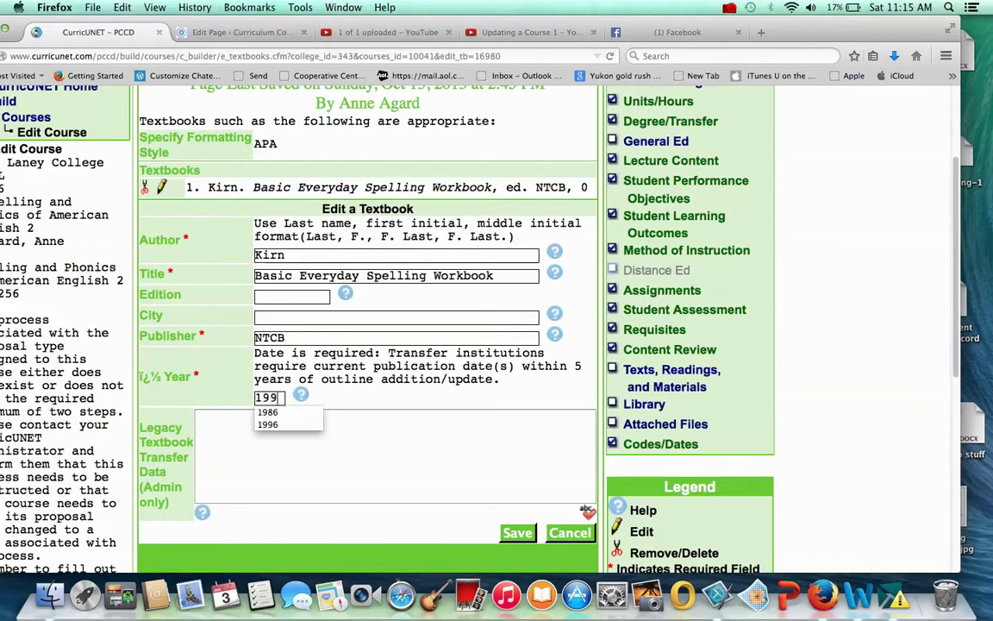
{"action": "left_click", "coordinate": [419, 467]}
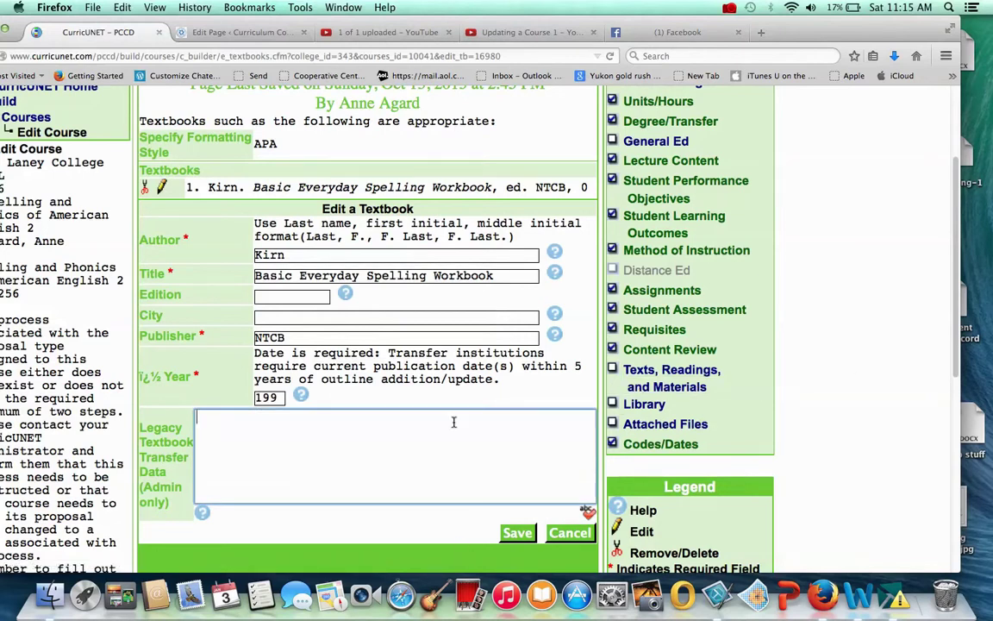
{"action": "left_click", "coordinate": [278, 398]}
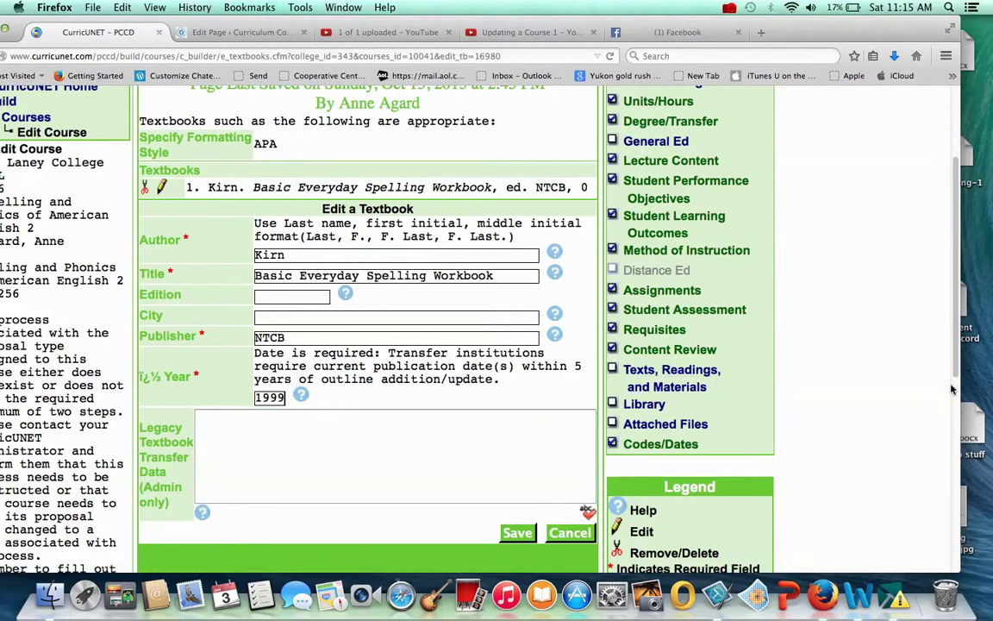
{"action": "scroll", "coordinate": [951, 461], "scroll_direction": "down", "scroll_amount": 5}
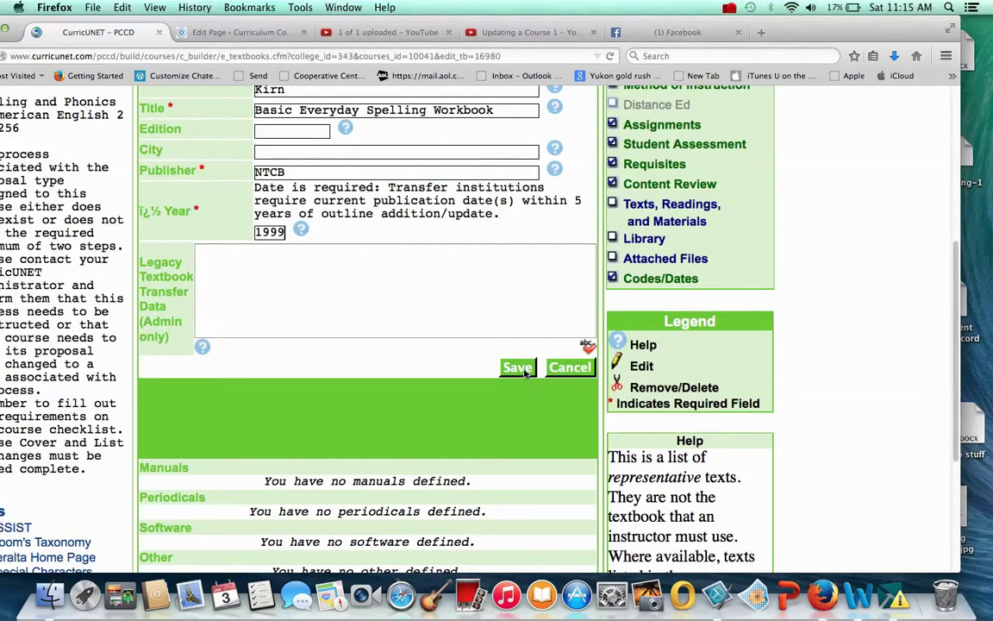
{"action": "left_click", "coordinate": [520, 369]}
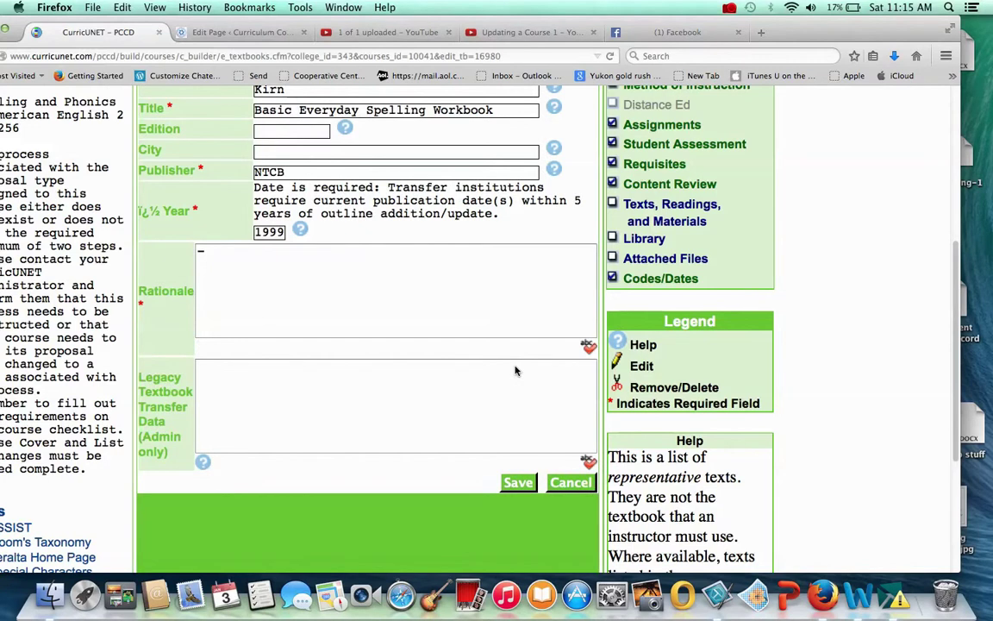
{"action": "left_click", "coordinate": [212, 251]}
{"action": "key", "text": "BackSpace"}
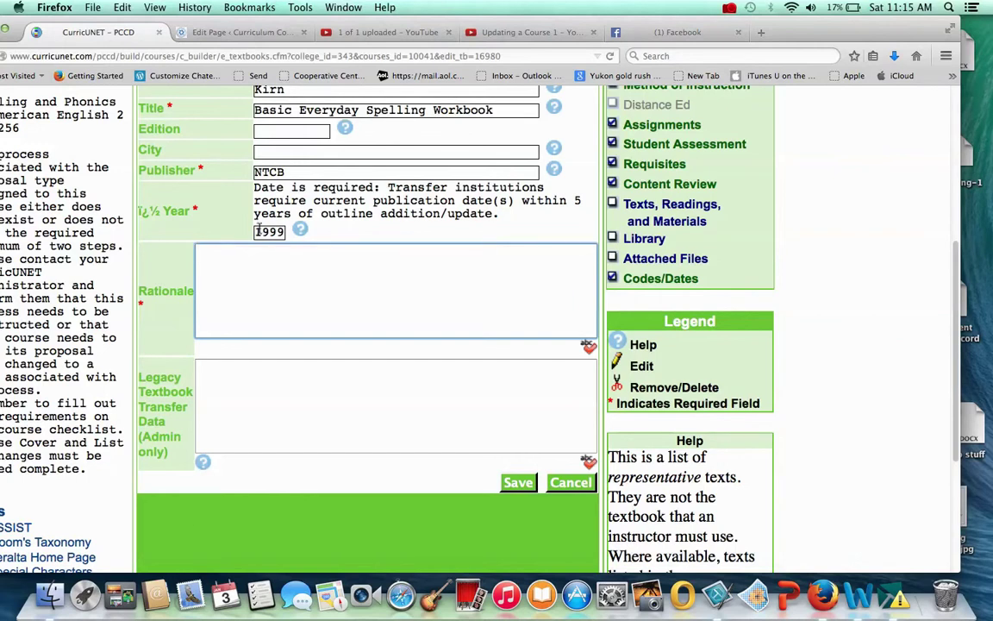
- Set the workbook's publication year back to 2014 and save the textbook entry
{"action": "left_click_drag", "start_coordinate": [253, 231], "coordinate": [291, 234]}
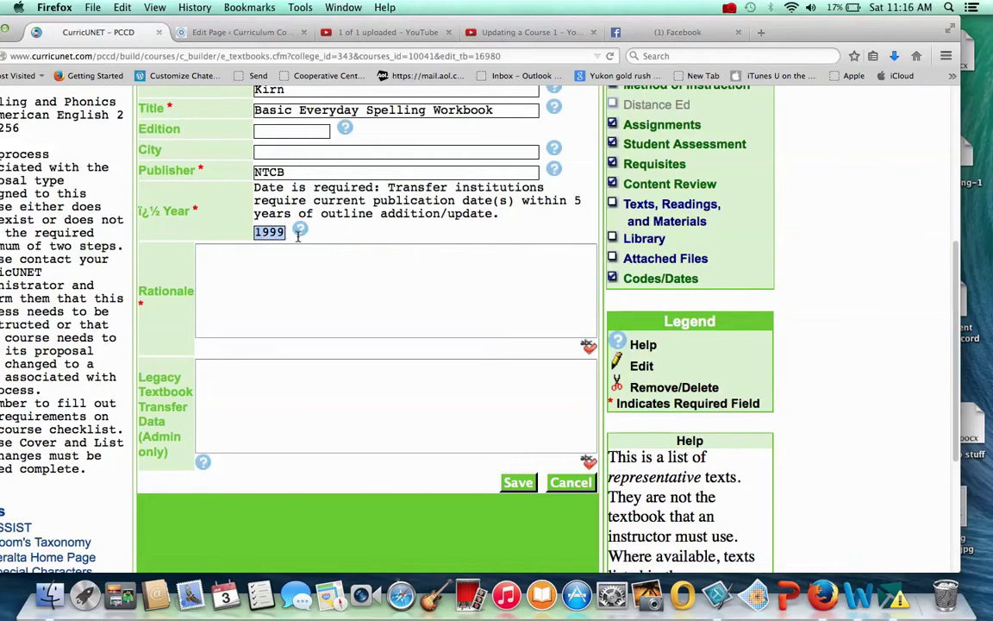
{"action": "type", "text": "2014"}
{"action": "left_click", "coordinate": [466, 443]}
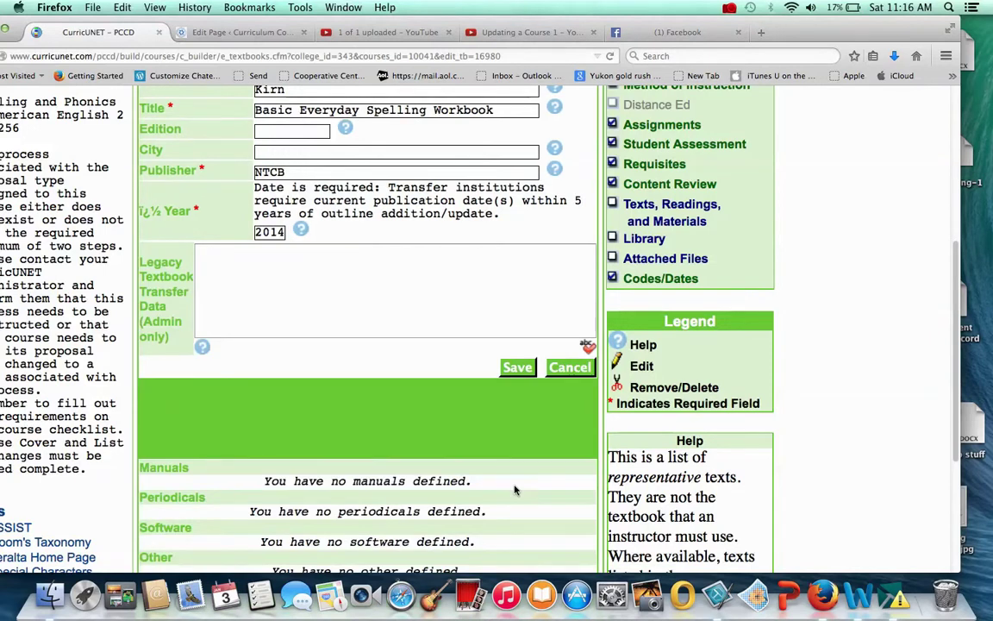
{"action": "left_click", "coordinate": [519, 369]}
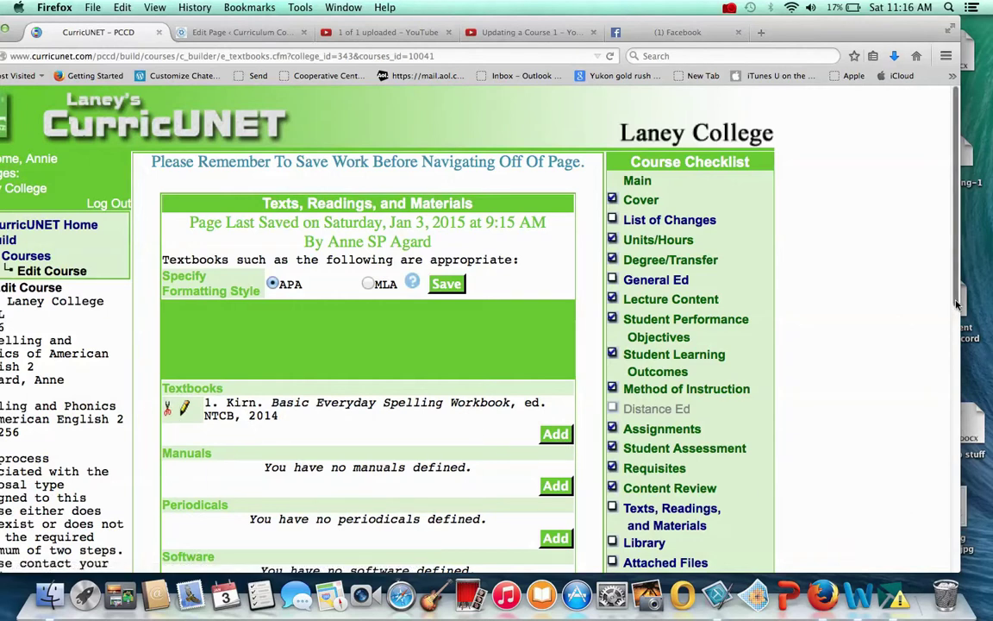
- Mark the Texts, Readings, and Materials section as finished and open the Library section
{"action": "left_click_drag", "start_coordinate": [955, 303], "coordinate": [955, 375]}
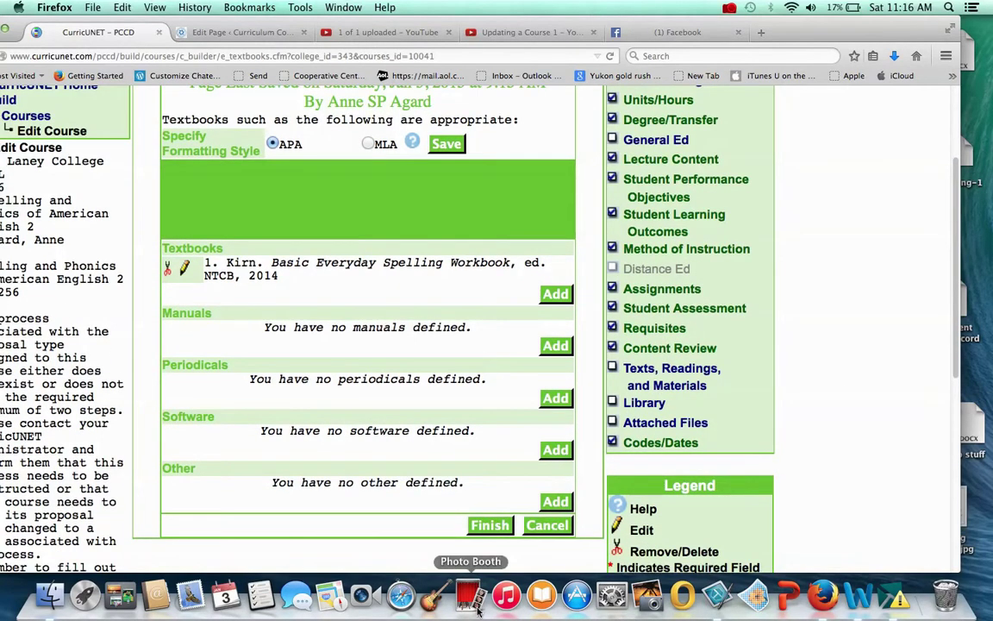
{"action": "left_click", "coordinate": [492, 527]}
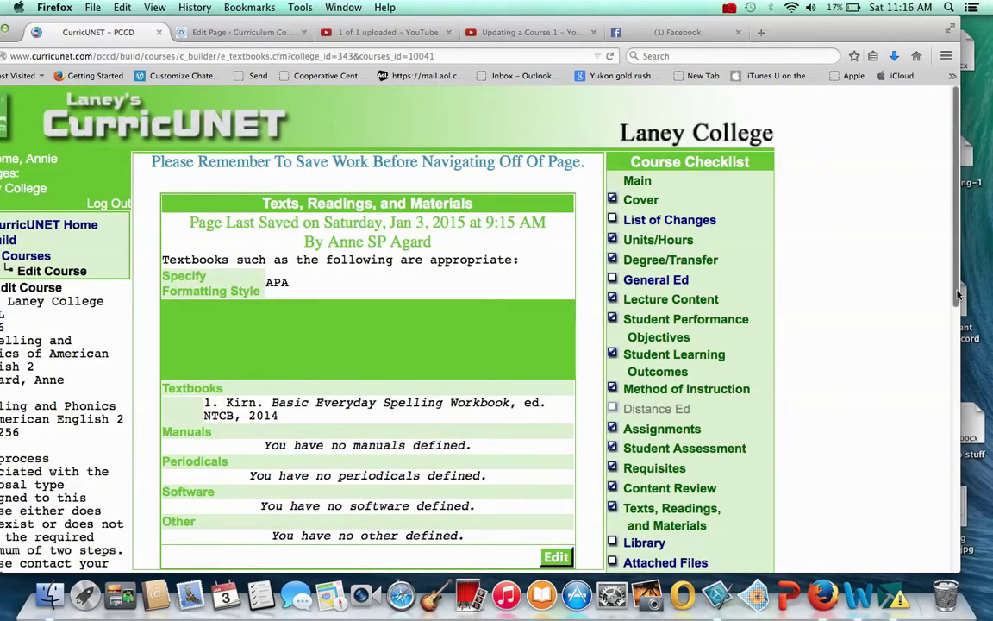
{"action": "left_click_drag", "start_coordinate": [956, 295], "coordinate": [949, 388]}
{"action": "left_click", "coordinate": [645, 357]}
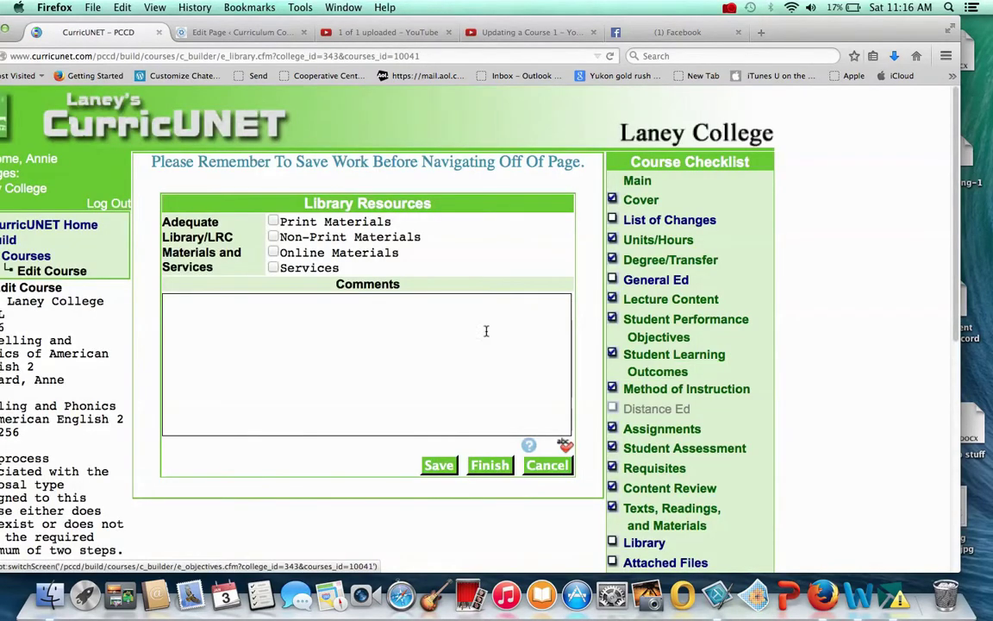
- Mark Print Materials, Non-Print Materials, Online Materials, and Services as adequate library resources, and finish the Library section
{"action": "left_click", "coordinate": [273, 221]}
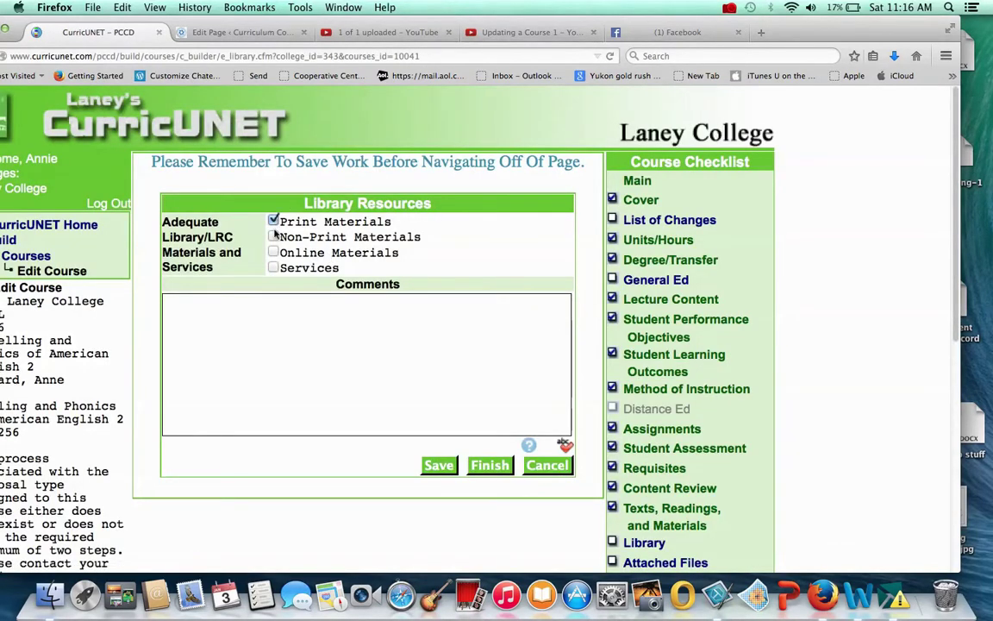
{"action": "left_click", "coordinate": [273, 236]}
{"action": "left_click", "coordinate": [272, 252]}
{"action": "left_click", "coordinate": [272, 268]}
{"action": "left_click", "coordinate": [494, 468]}
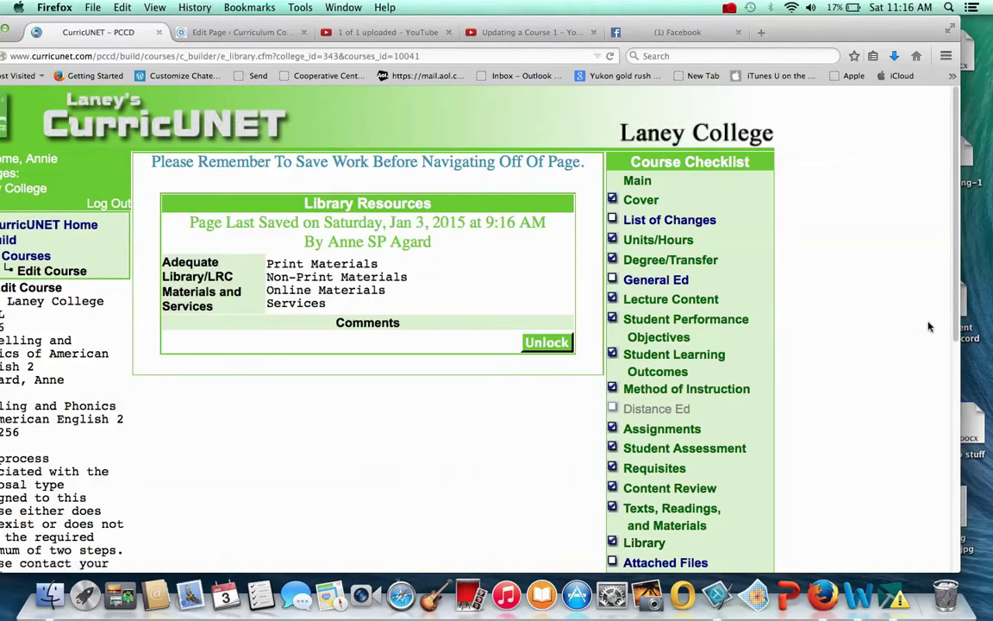
- Open the Attached Files section and mark it as finished without uploading a file
{"action": "scroll", "coordinate": [957, 335], "scroll_direction": "down", "scroll_amount": 4}
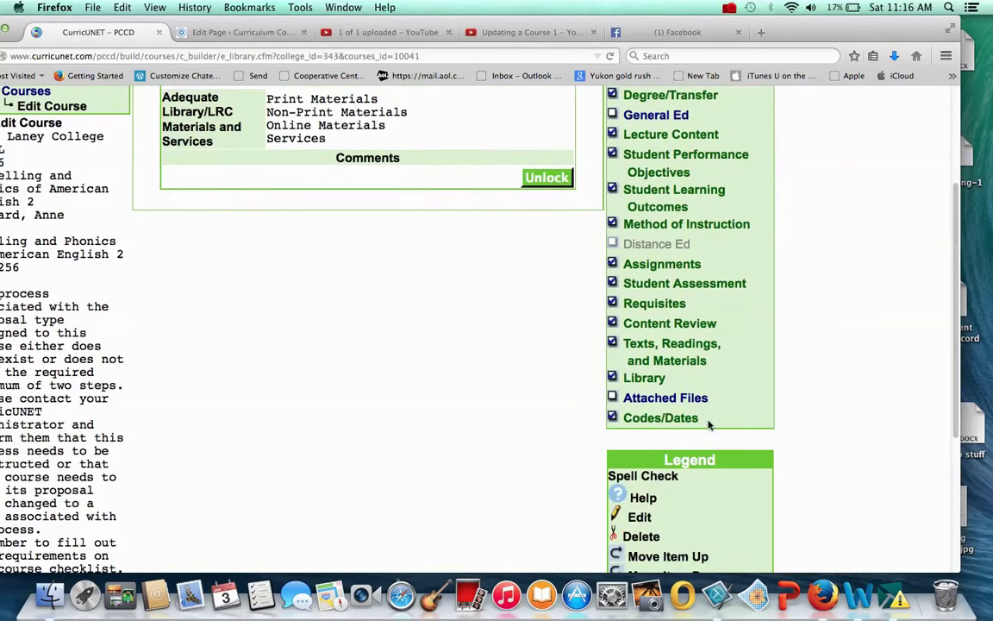
{"action": "left_click", "coordinate": [665, 398]}
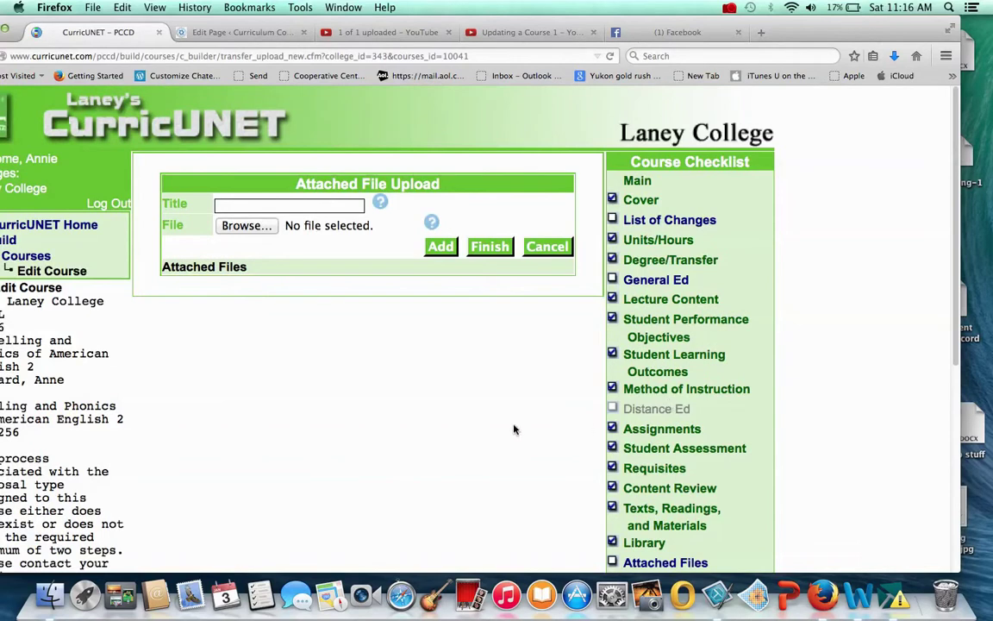
{"action": "left_click", "coordinate": [491, 247]}
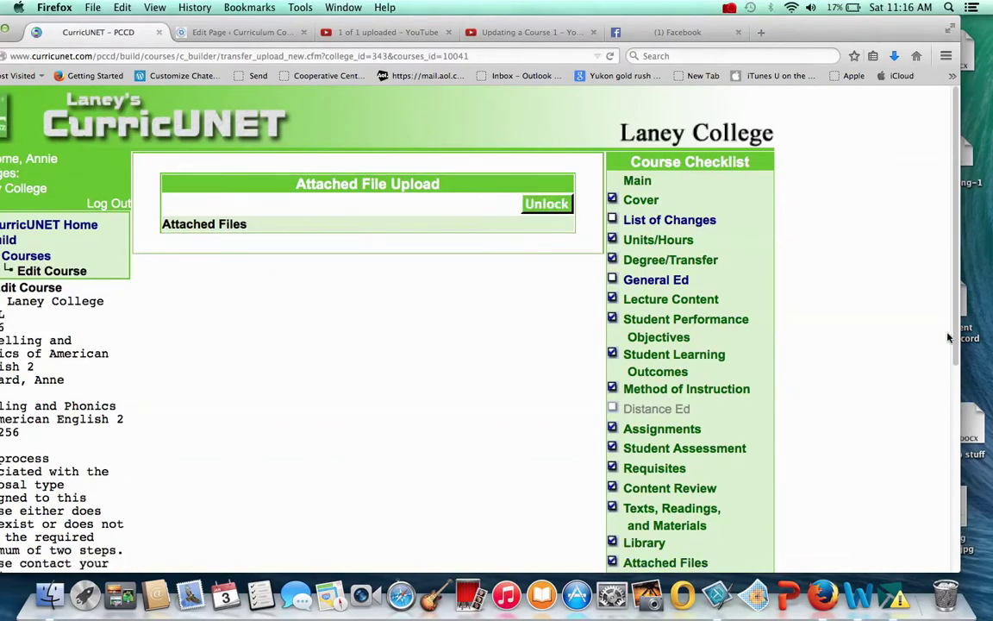
- Open the List of Changes section and enter "Added catalog description and hours." as the first line
{"action": "scroll", "coordinate": [947, 328], "scroll_direction": "down", "scroll_amount": 5}
{"action": "scroll", "coordinate": [945, 362], "scroll_direction": "up", "scroll_amount": 5}
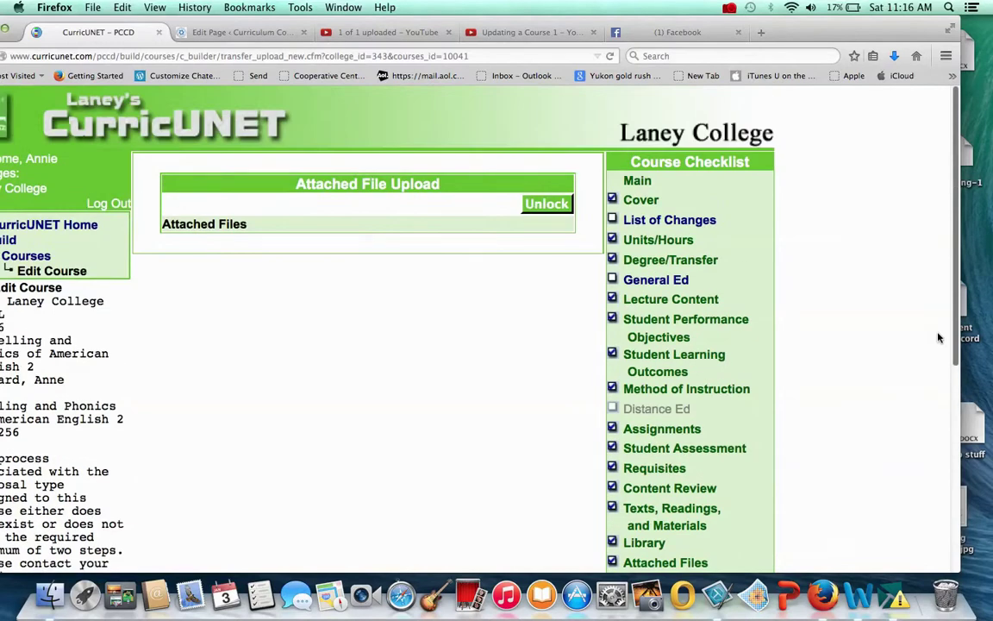
{"action": "left_click", "coordinate": [662, 228]}
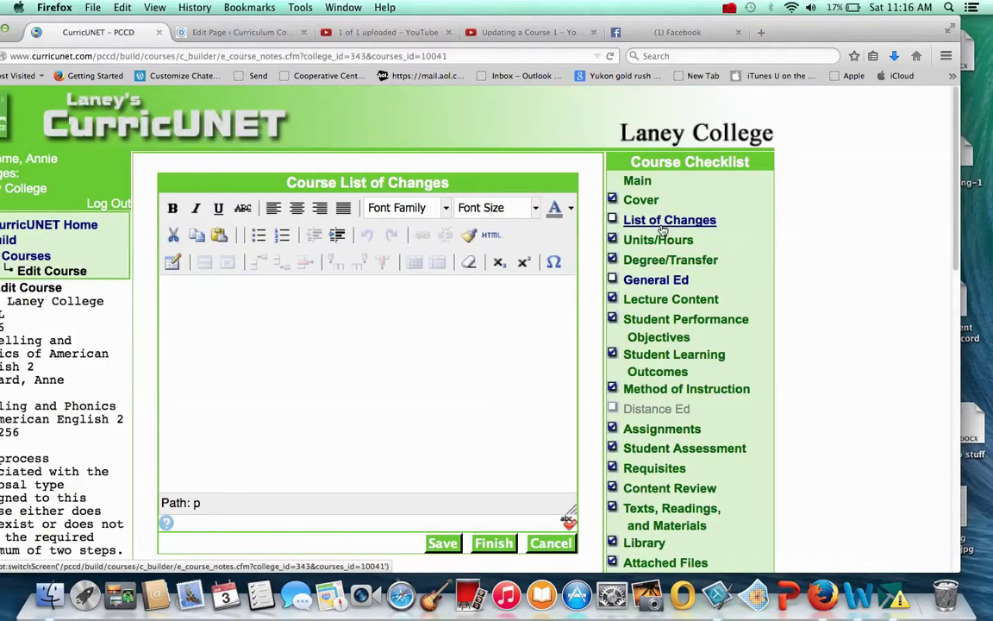
{"action": "left_click", "coordinate": [208, 317]}
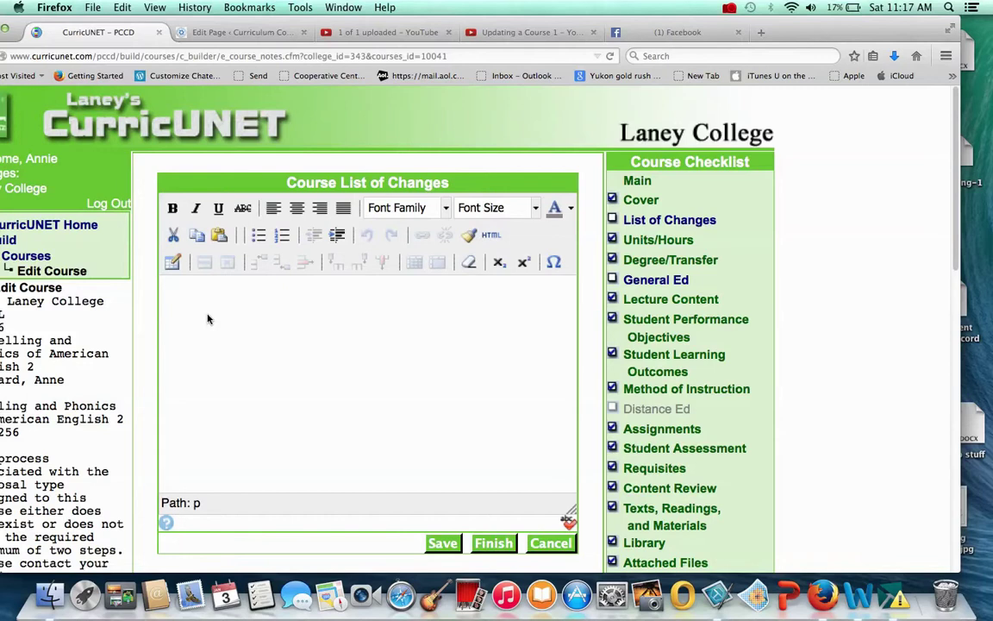
{"action": "type", "text": "Added catalog description and"}
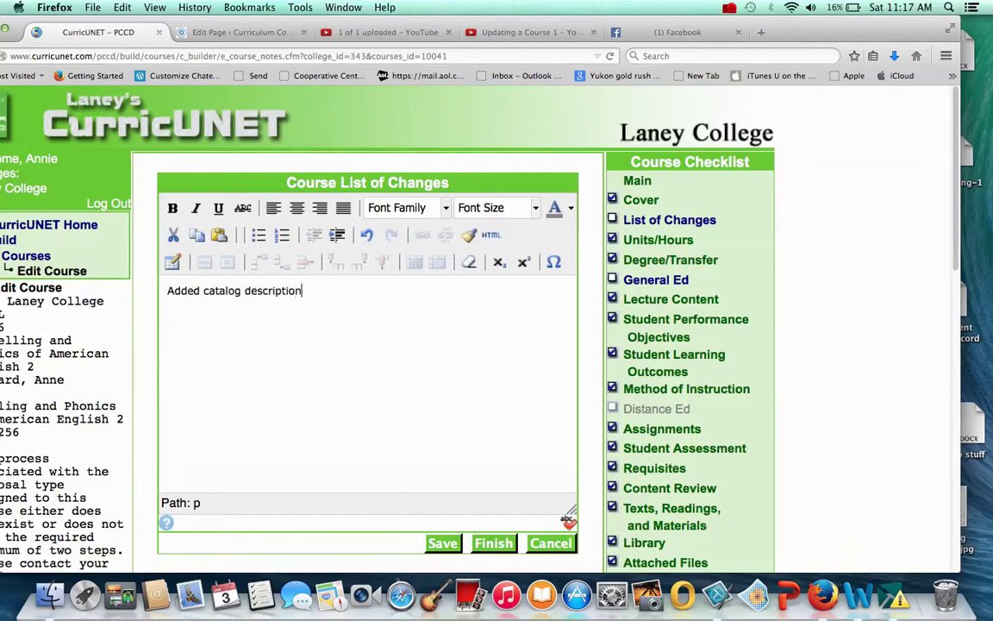
{"action": "key", "text": "BackSpace"}
{"action": "key", "text": "BackSpace"}
{"action": "key", "text": "BackSpace"}
{"action": "type", "text": "and hours. "}
- Add "Updated textbooks." on a second line of the course changes and mark the List of Changes as finished
{"action": "type", "text": "Updat"}
{"action": "type", "text": "ed te"}
{"action": "type", "text": "xtbooks."}
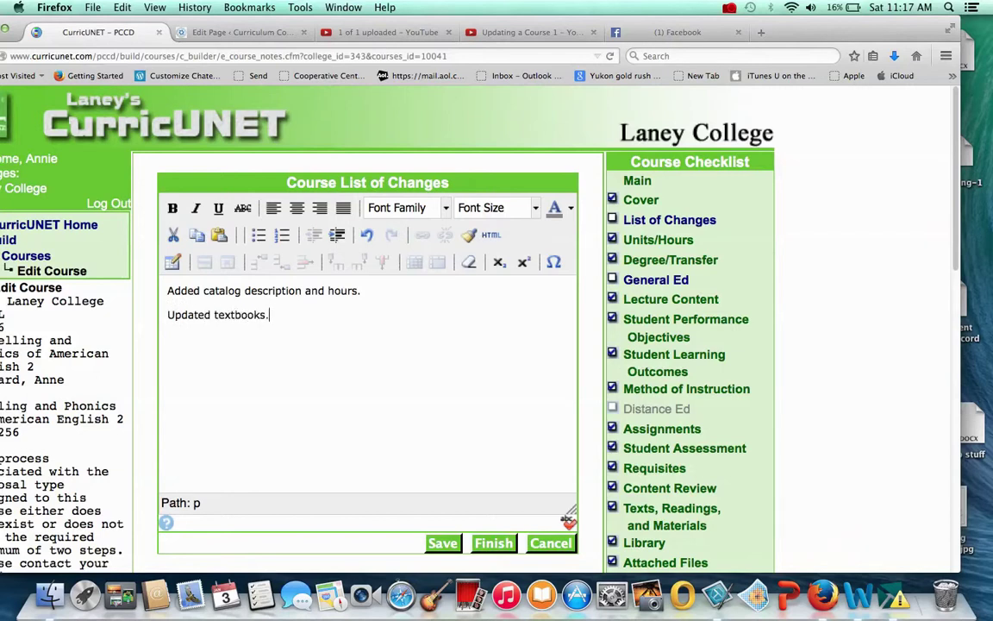
{"action": "left_click", "coordinate": [493, 542]}
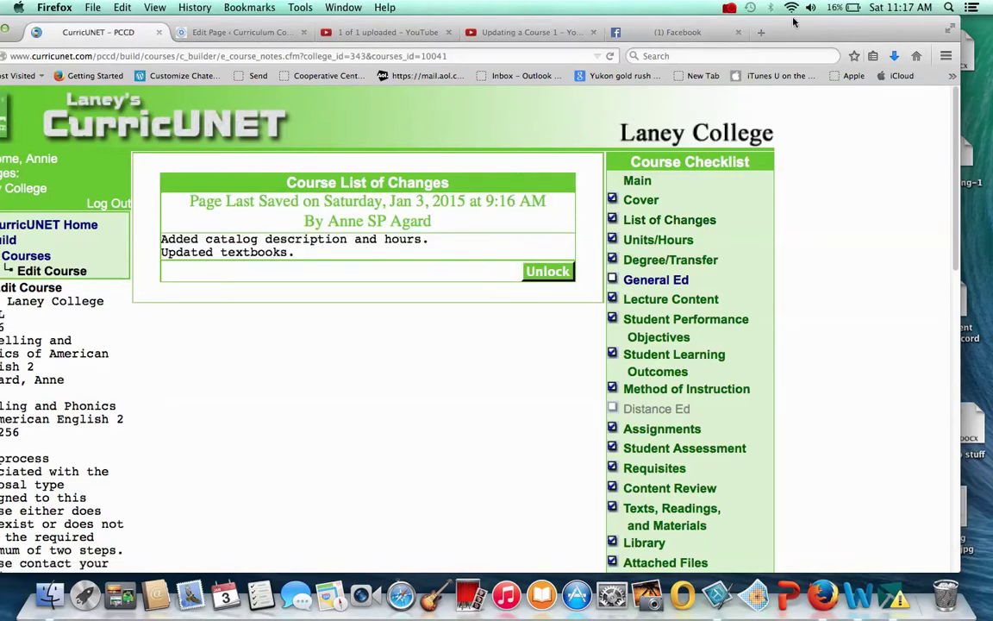
{"action": "left_click_drag", "start_coordinate": [794, 17], "coordinate": [818, 3]}
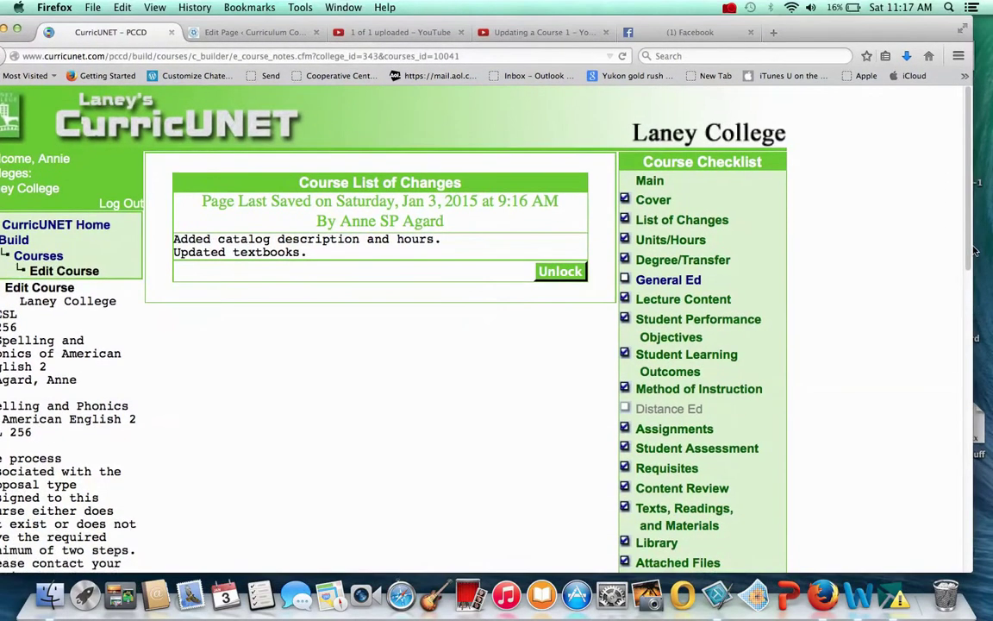
{"action": "mouse_move", "coordinate": [974, 250]}
{"action": "left_mouse_down"}
{"action": "mouse_move", "coordinate": [969, 322]}
{"action": "mouse_move", "coordinate": [967, 248]}
{"action": "left_mouse_up"}
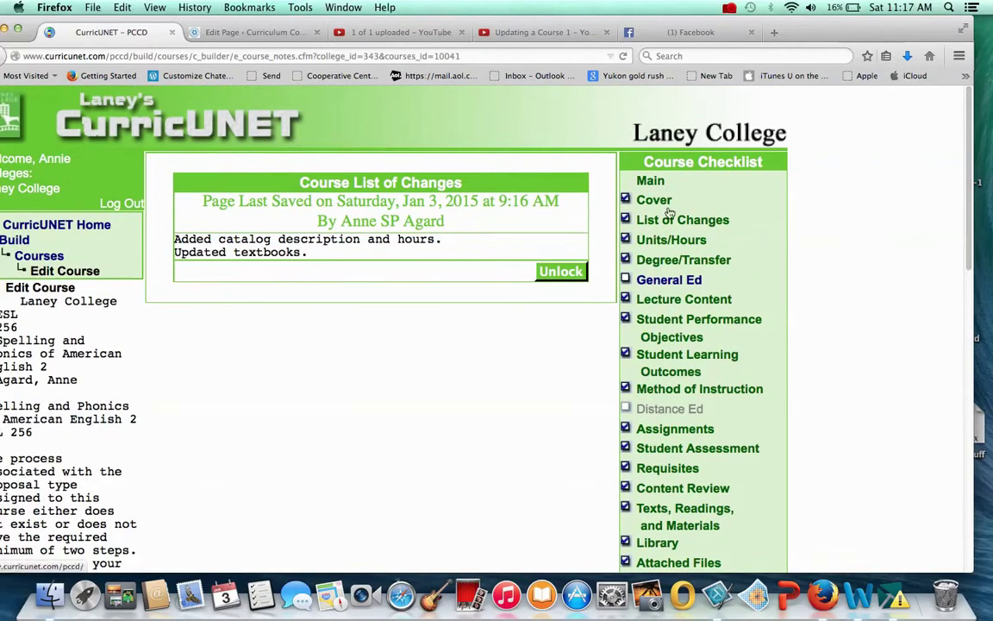
{"action": "left_click", "coordinate": [728, 8]}
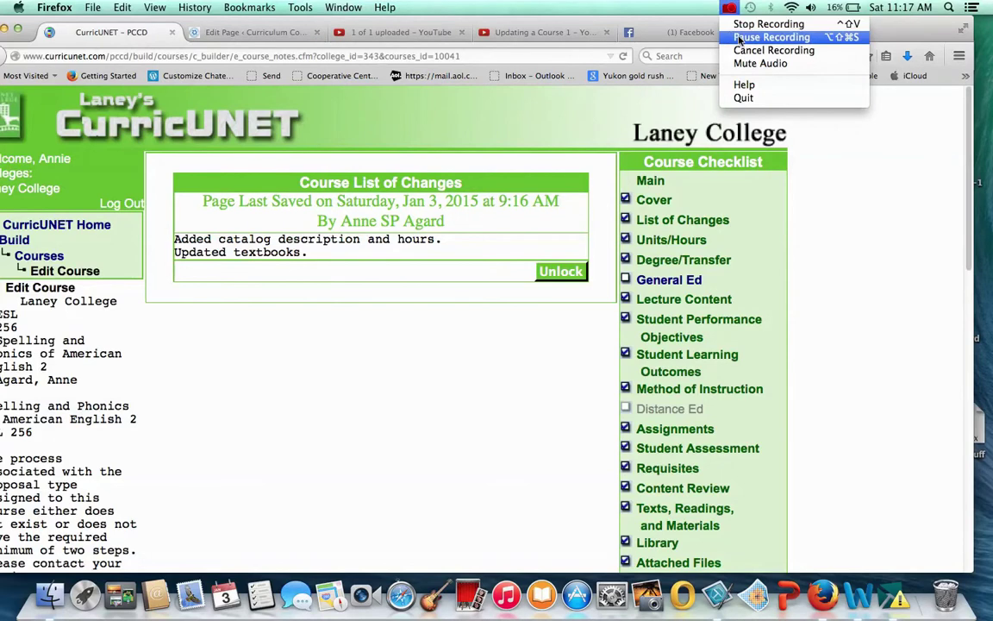
{"action": "left_click", "coordinate": [771, 35]}
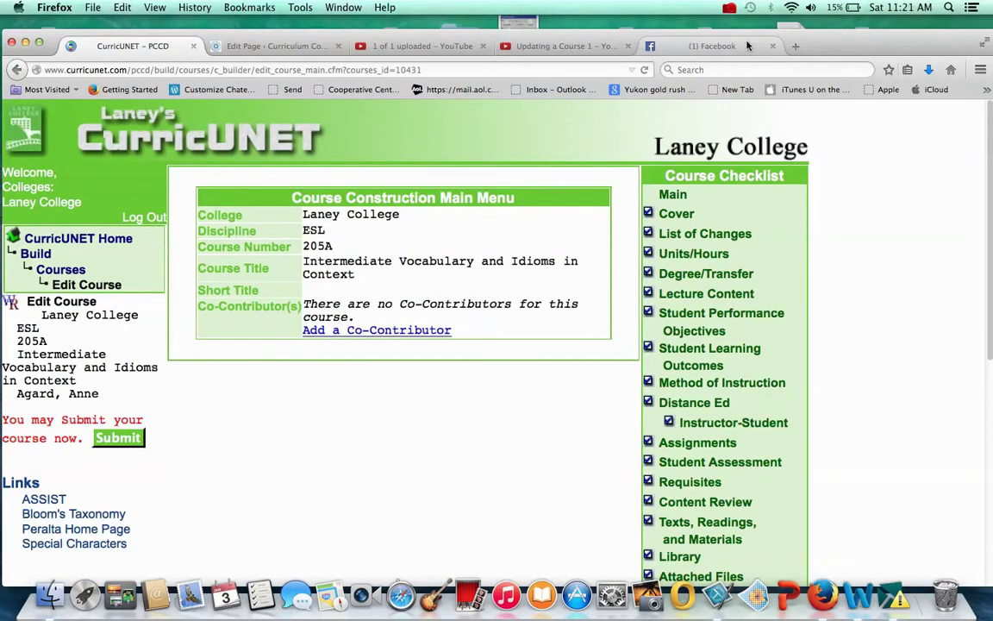
{"action": "scroll", "coordinate": [991, 416], "scroll_direction": "down", "scroll_amount": 5}
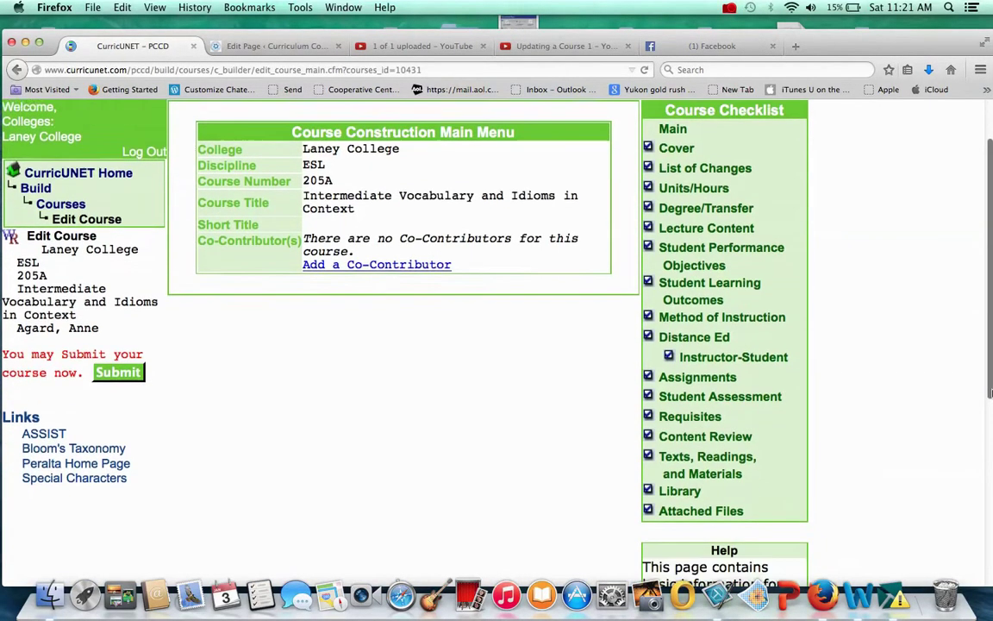
{"action": "left_click_drag", "start_coordinate": [991, 416], "coordinate": [991, 389]}
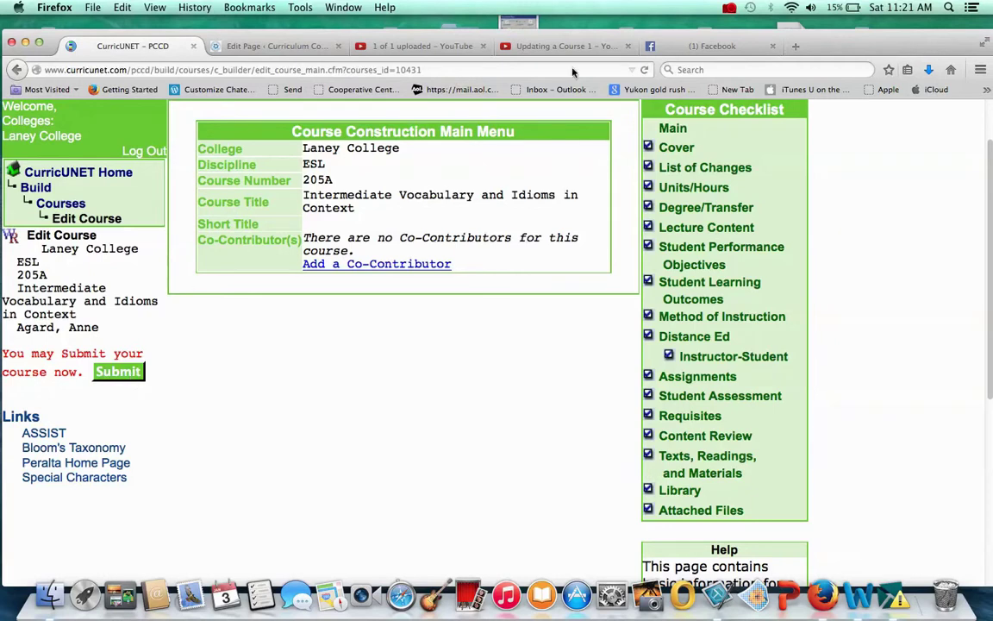
{"action": "left_click", "coordinate": [730, 9]}
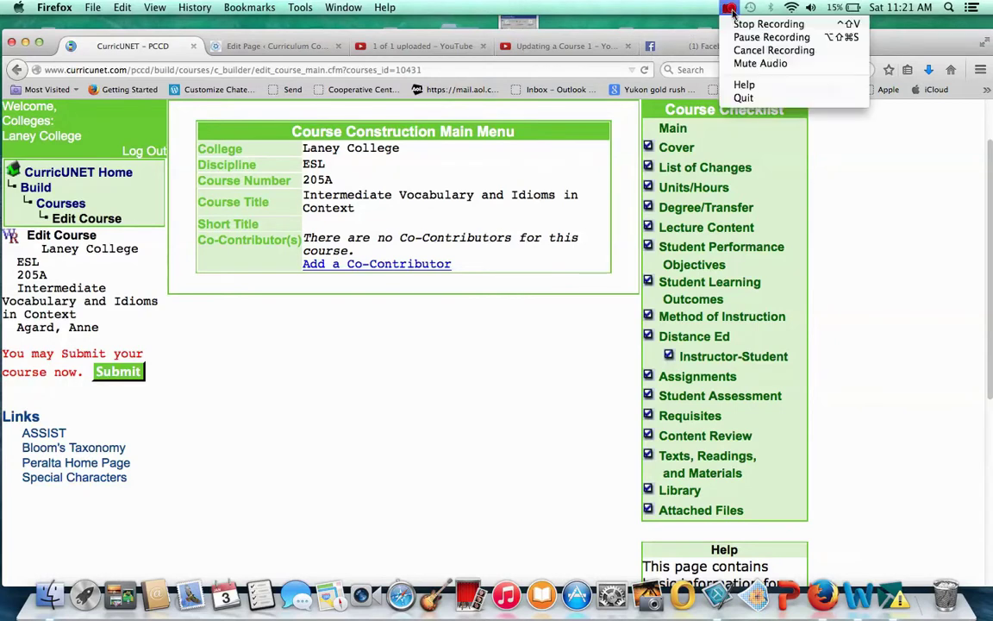